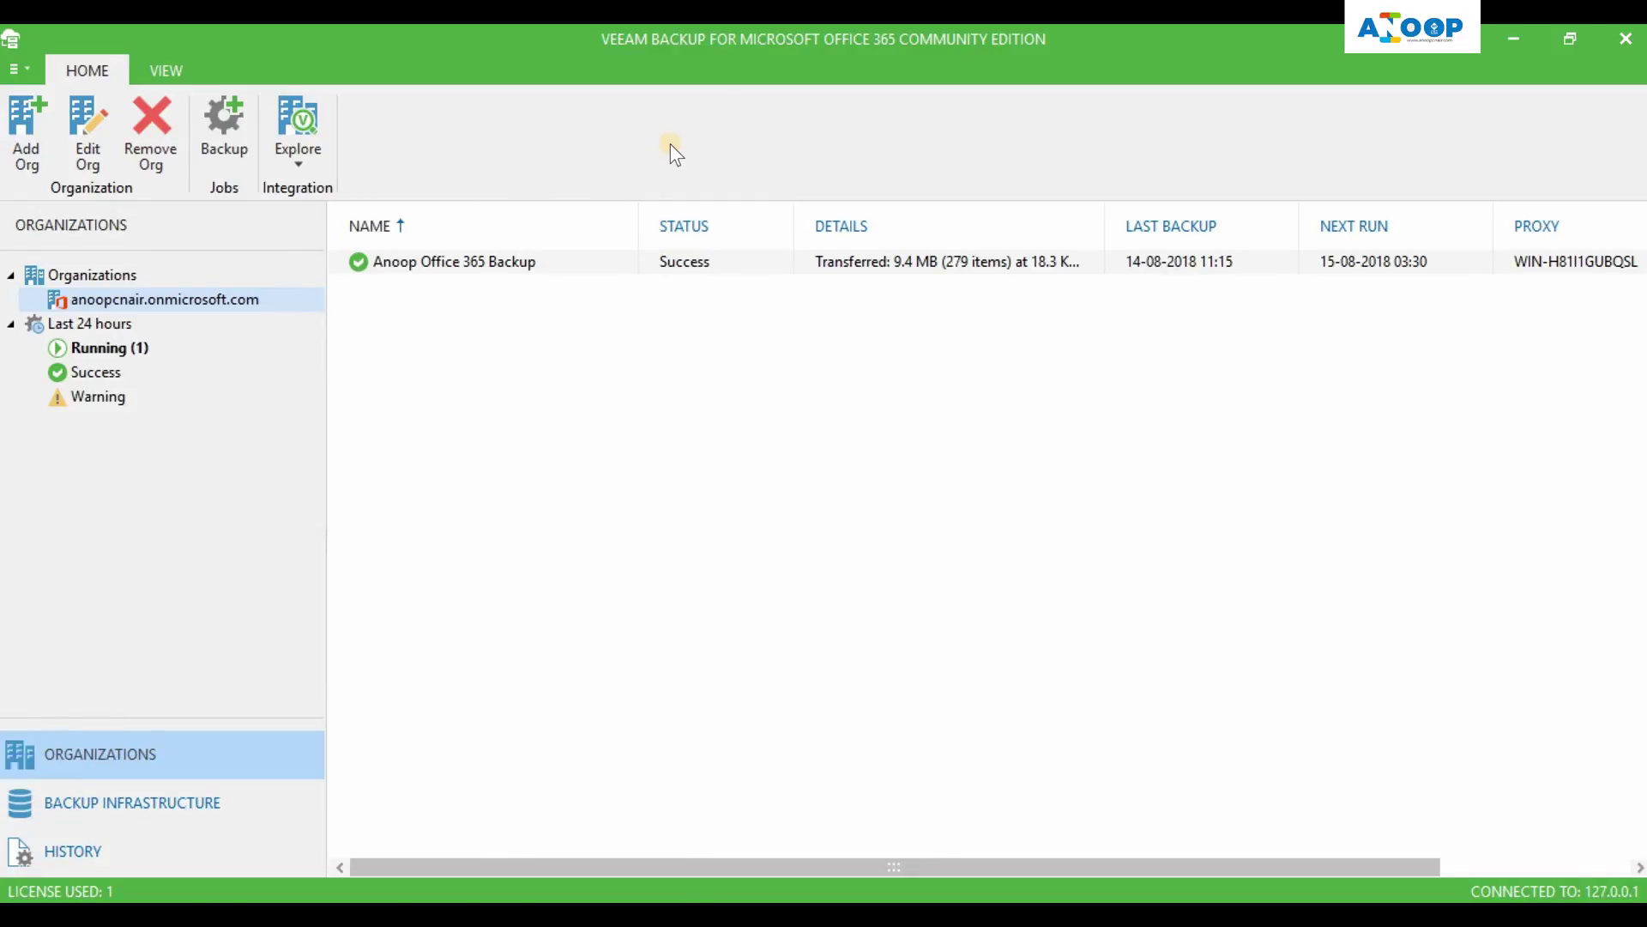
click(298, 156)
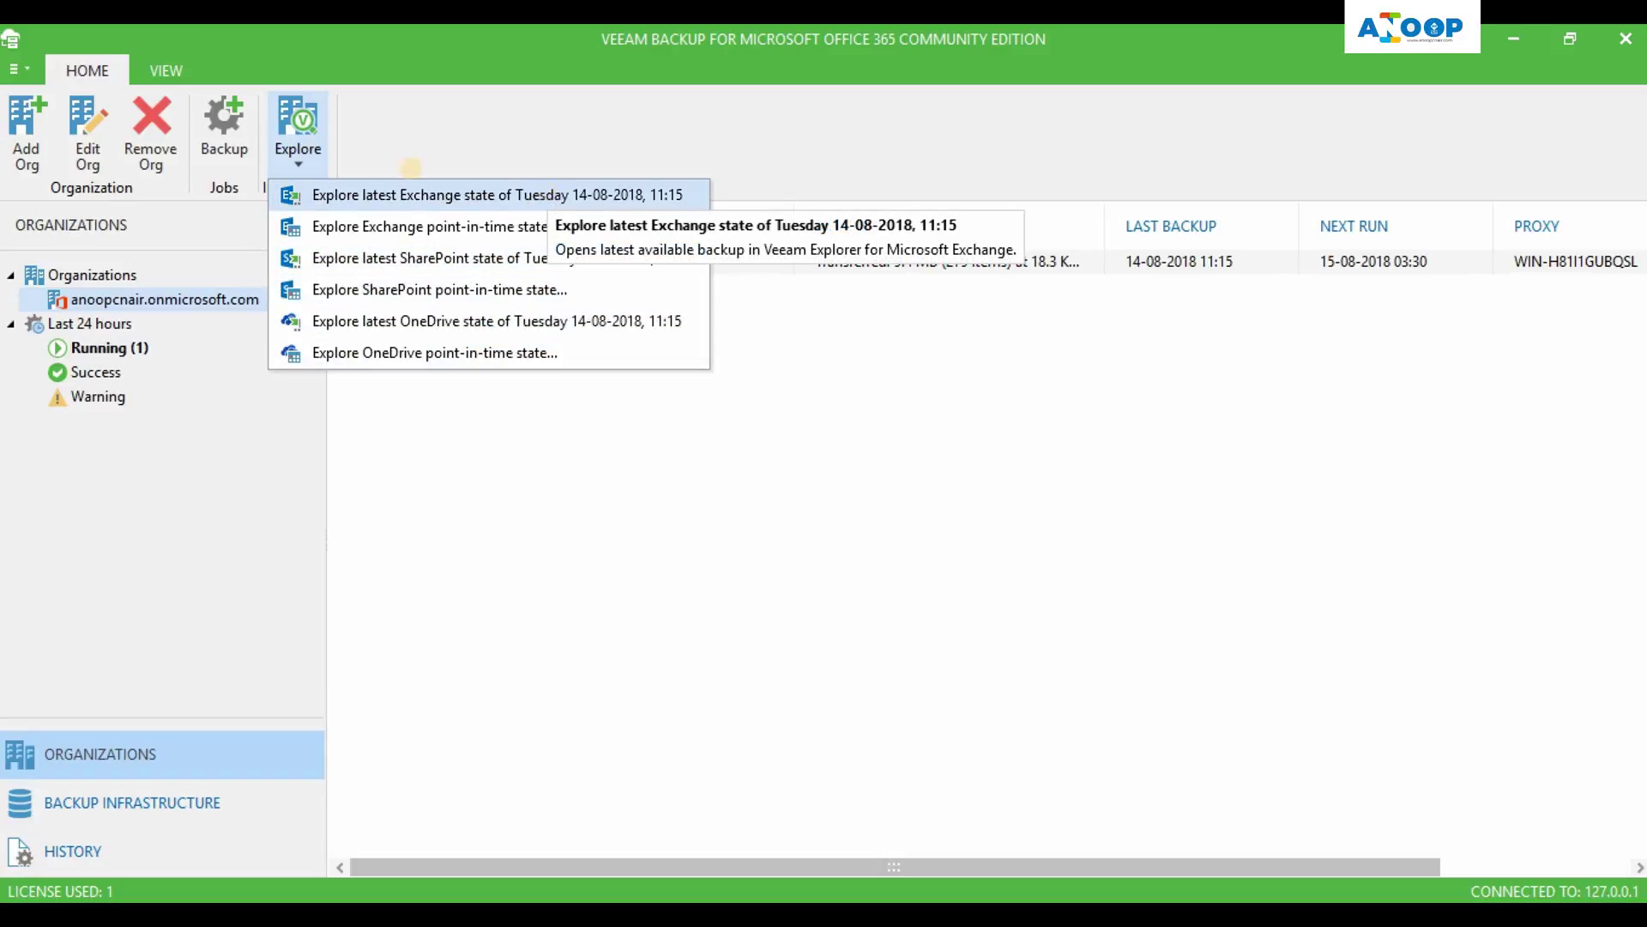
click(467, 139)
click(277, 141)
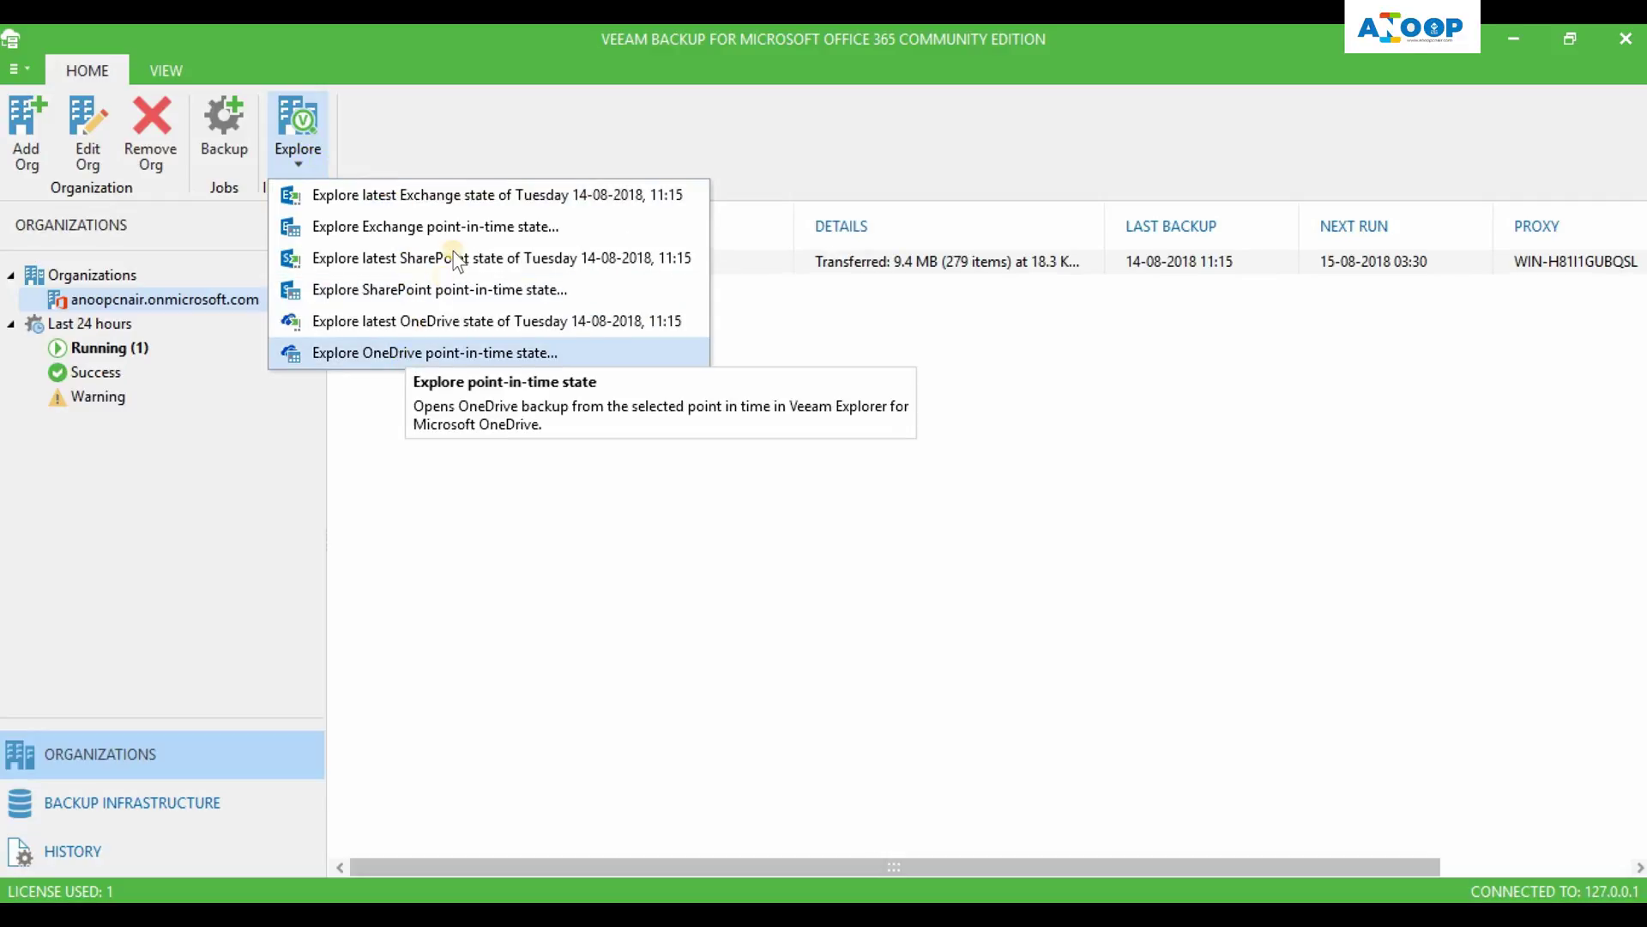
click(421, 353)
click(188, 360)
click(141, 353)
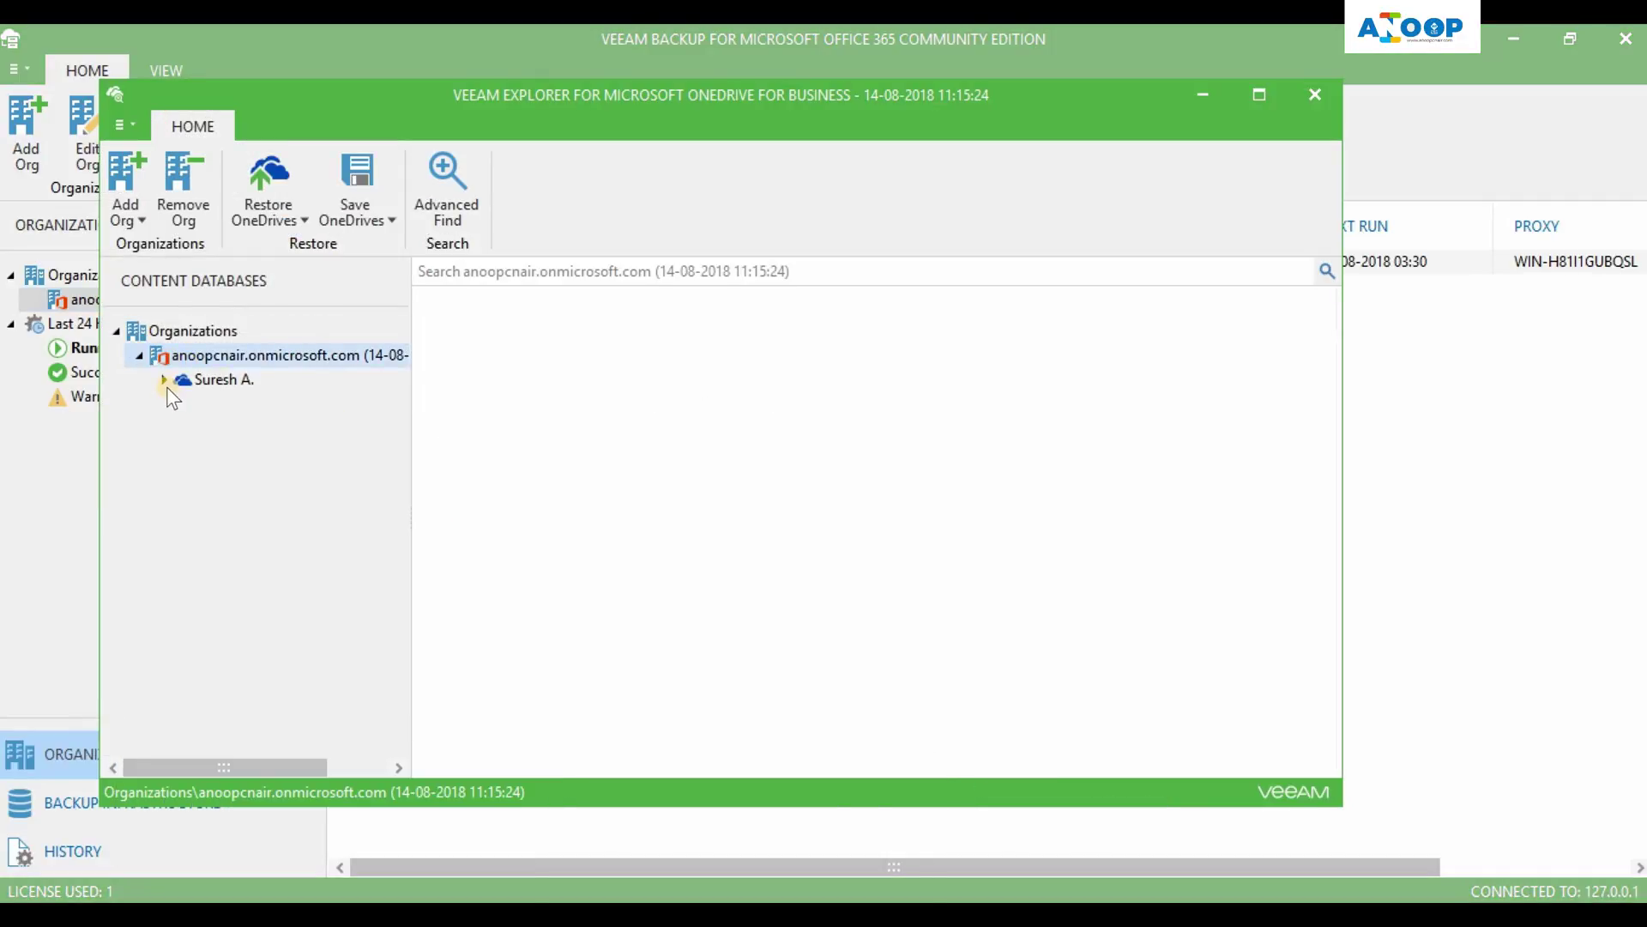
click(213, 382)
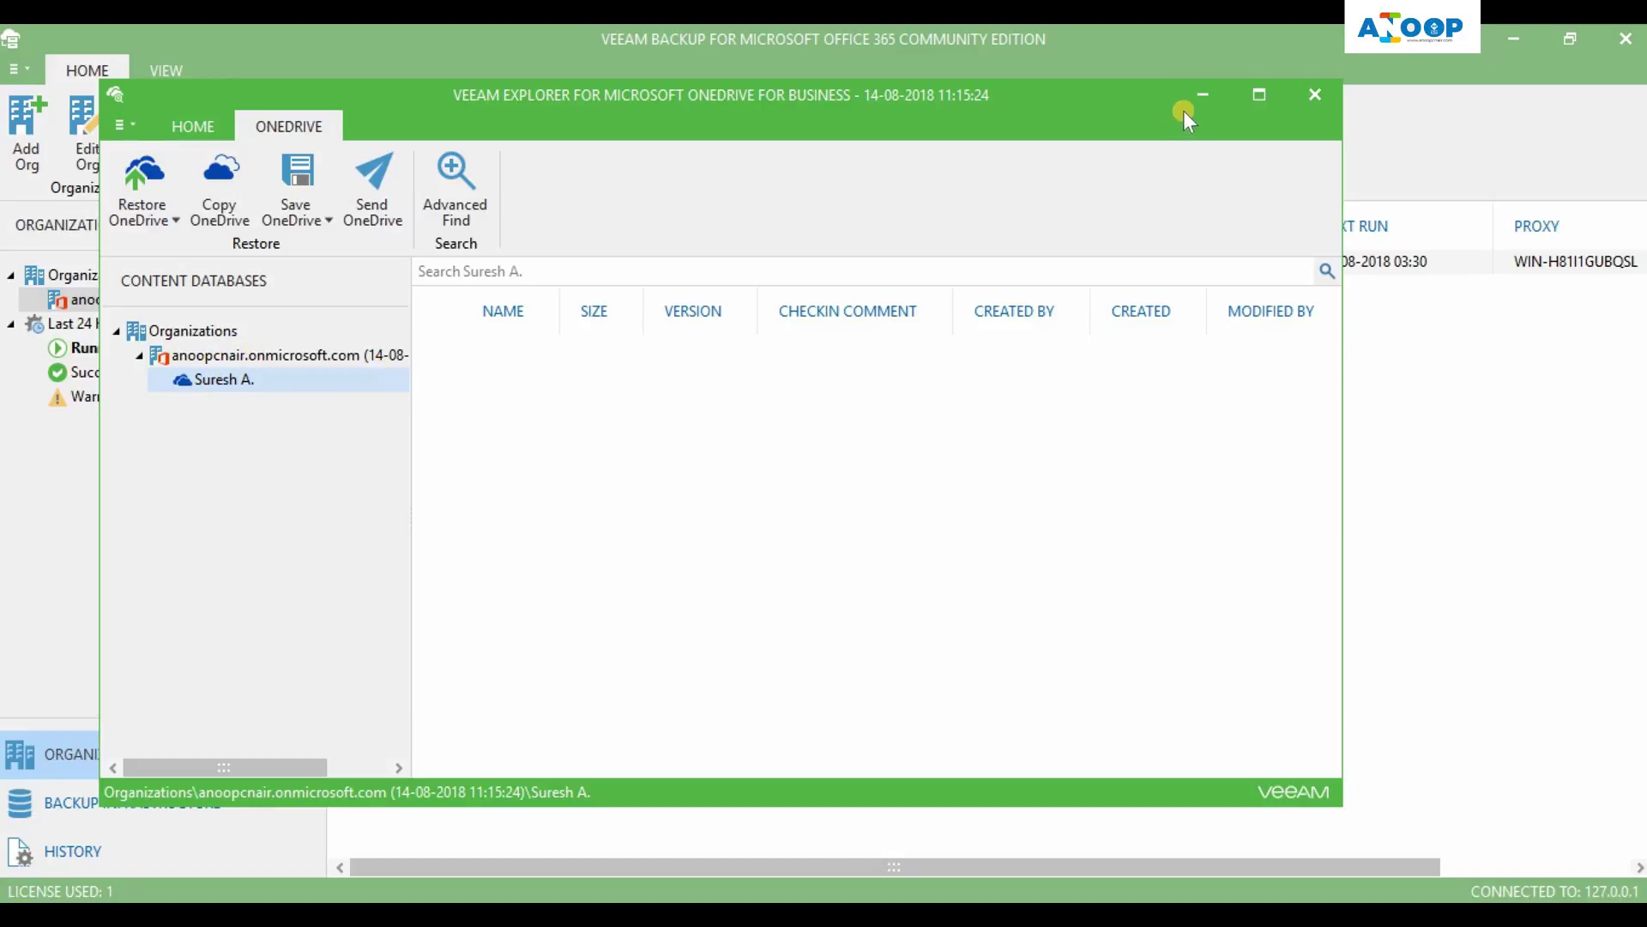
Close the OneDrive explorer and open the latest Exchange backup instead
click(1312, 94)
click(301, 163)
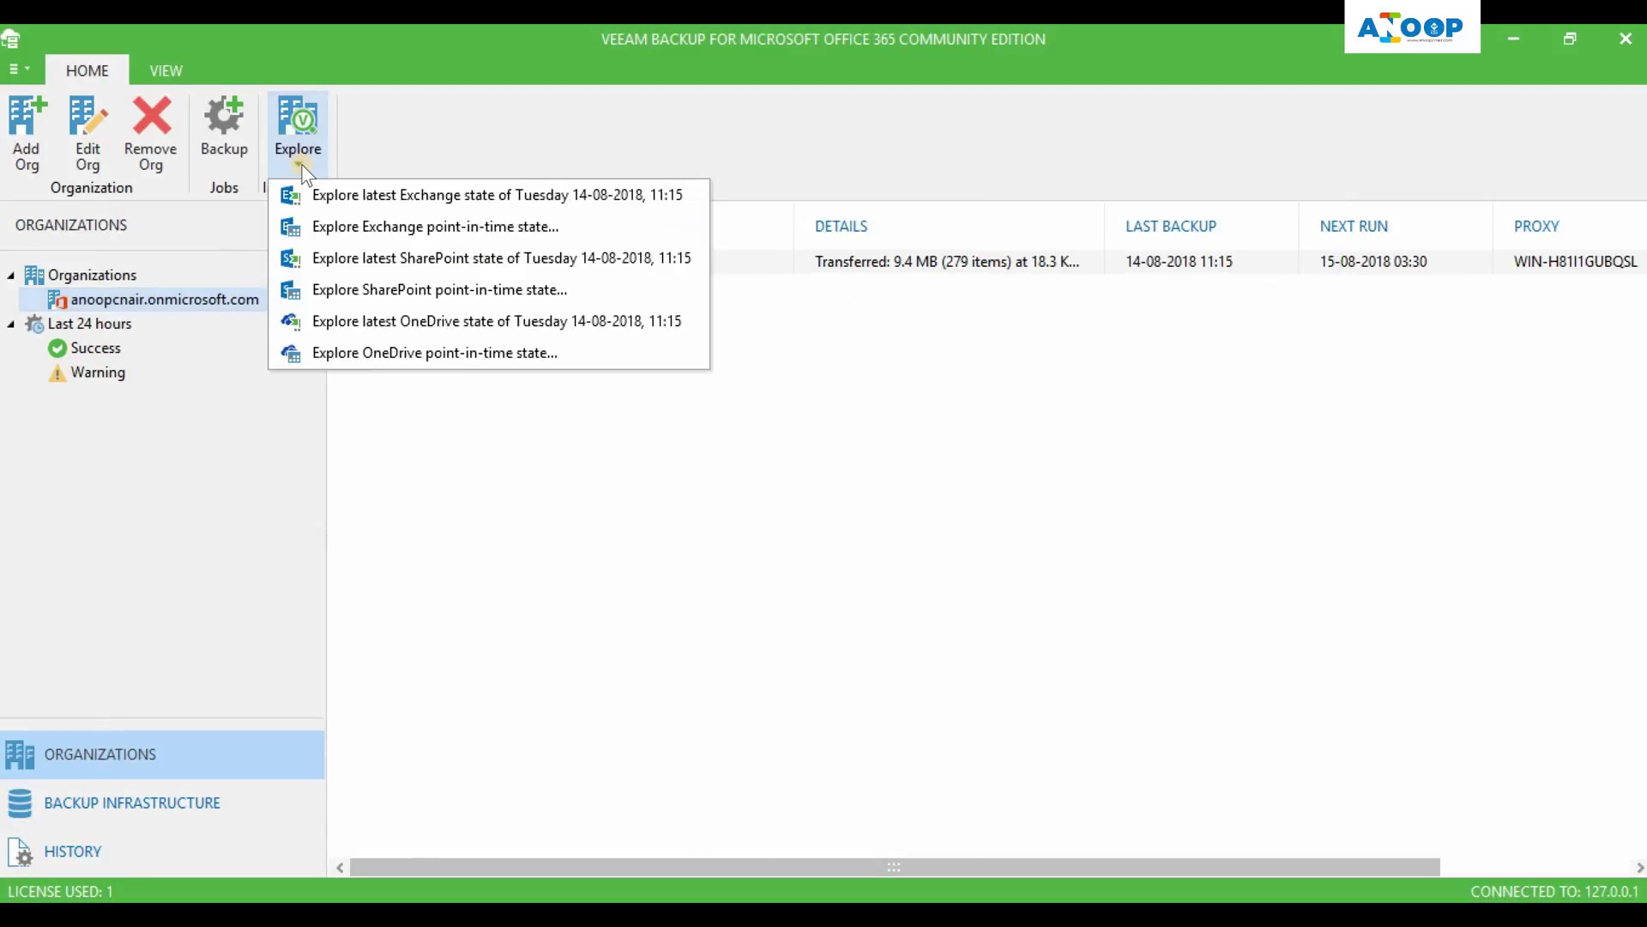
click(436, 195)
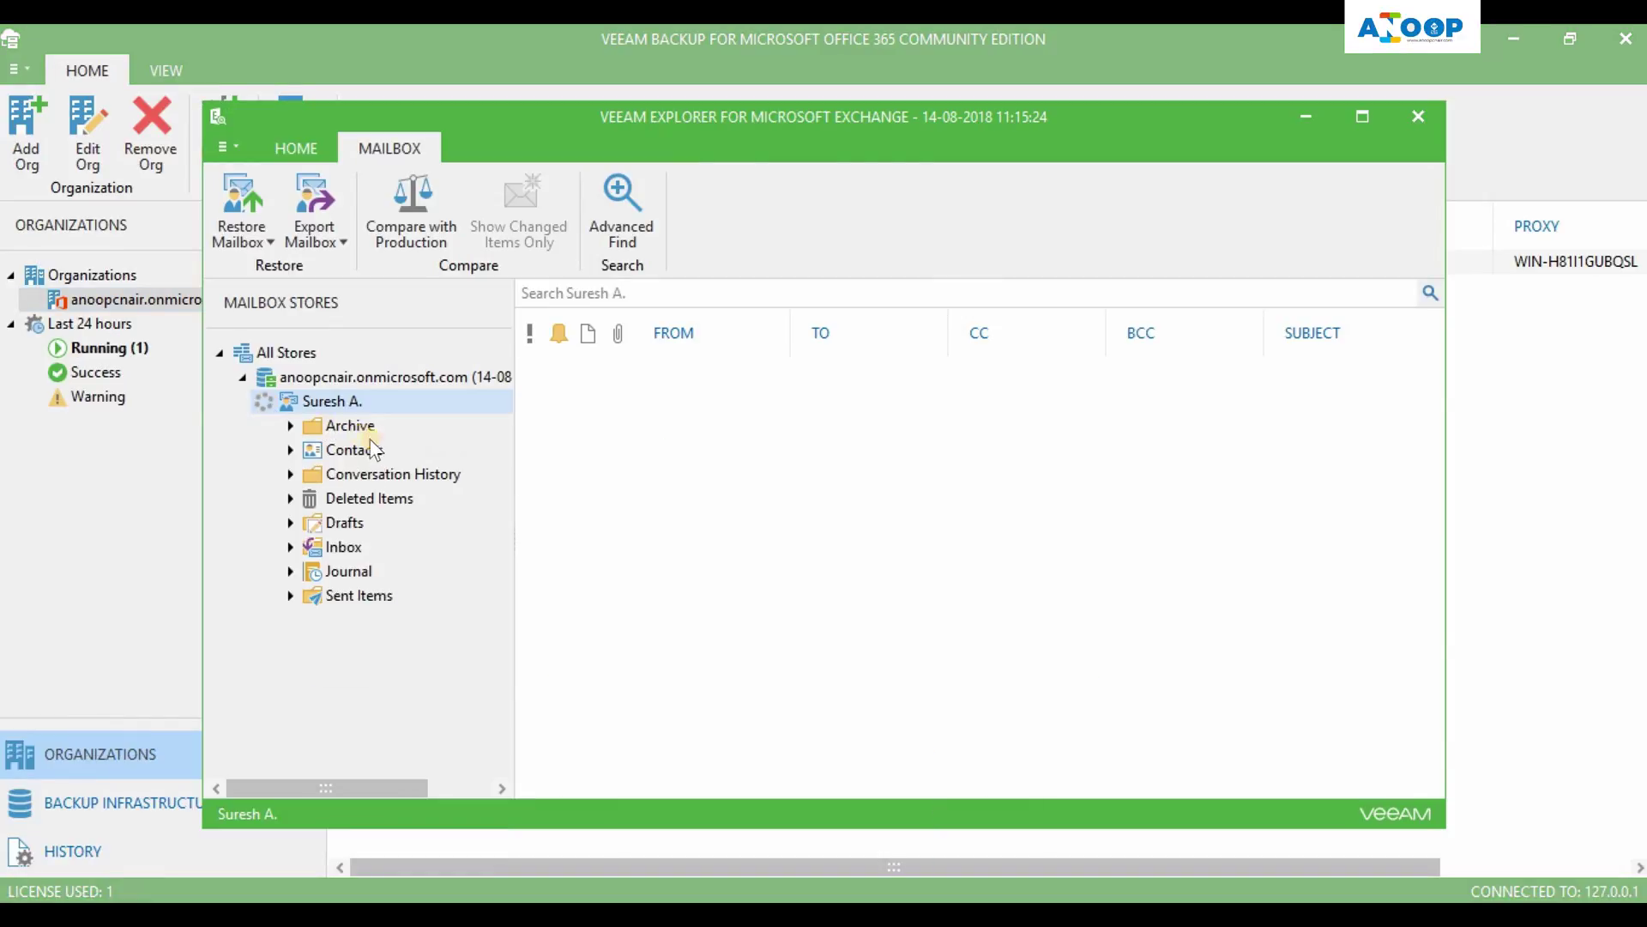
Show the Inbox, widen the TO column, and open the single message to read it
click(347, 573)
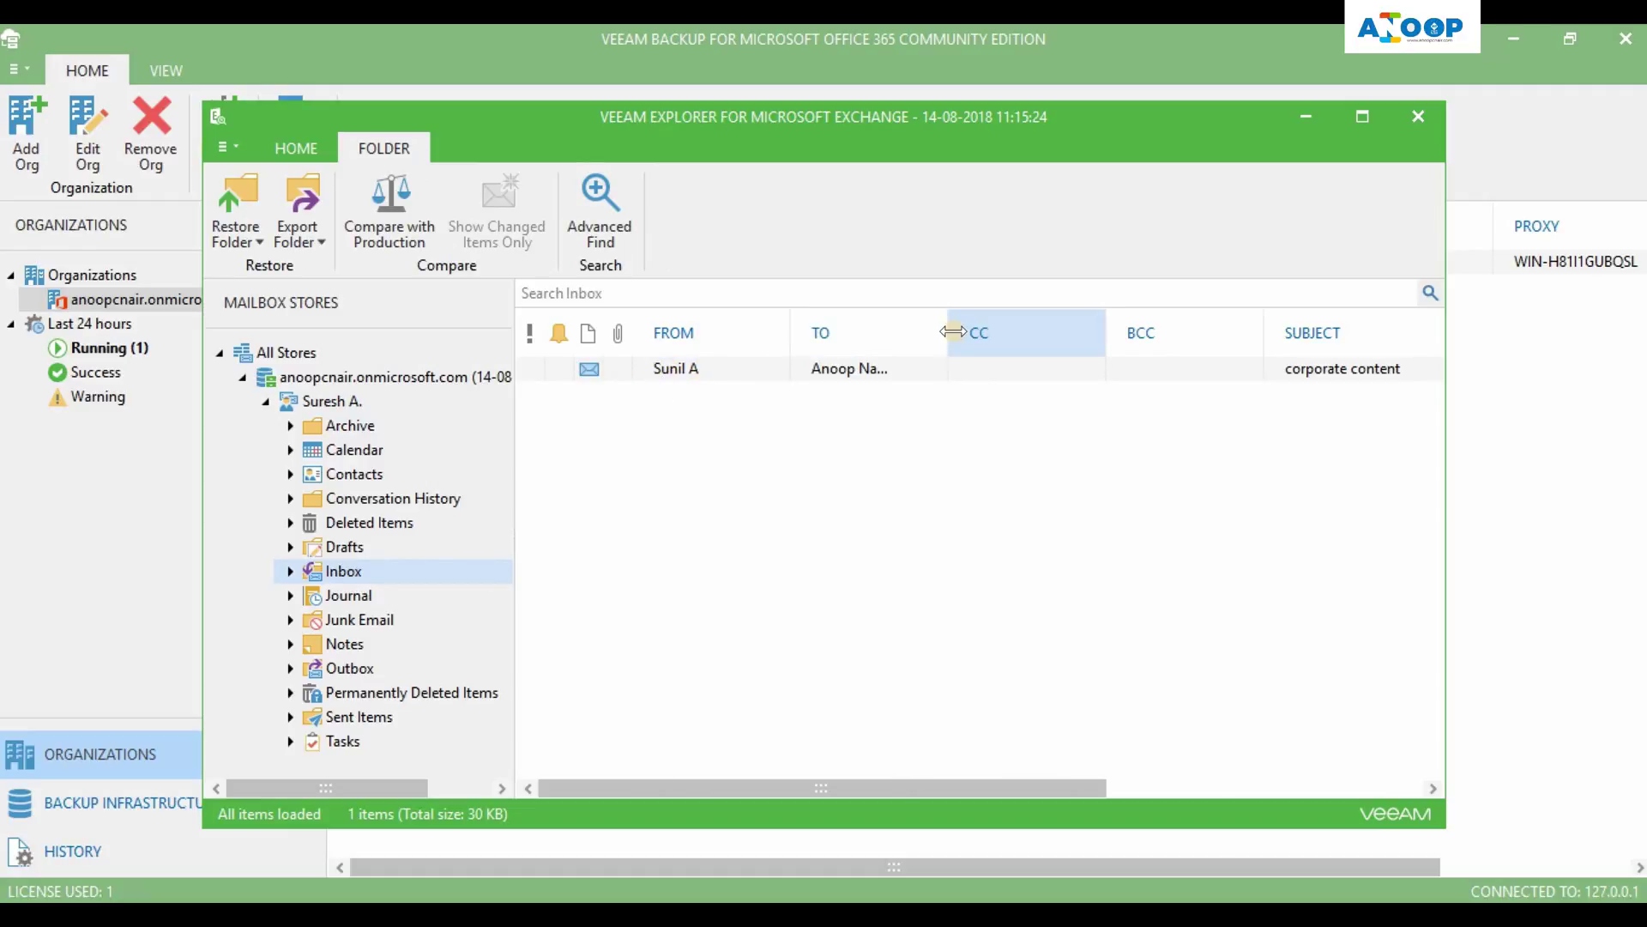
drag(952, 332, 1049, 332)
right_click(864, 374)
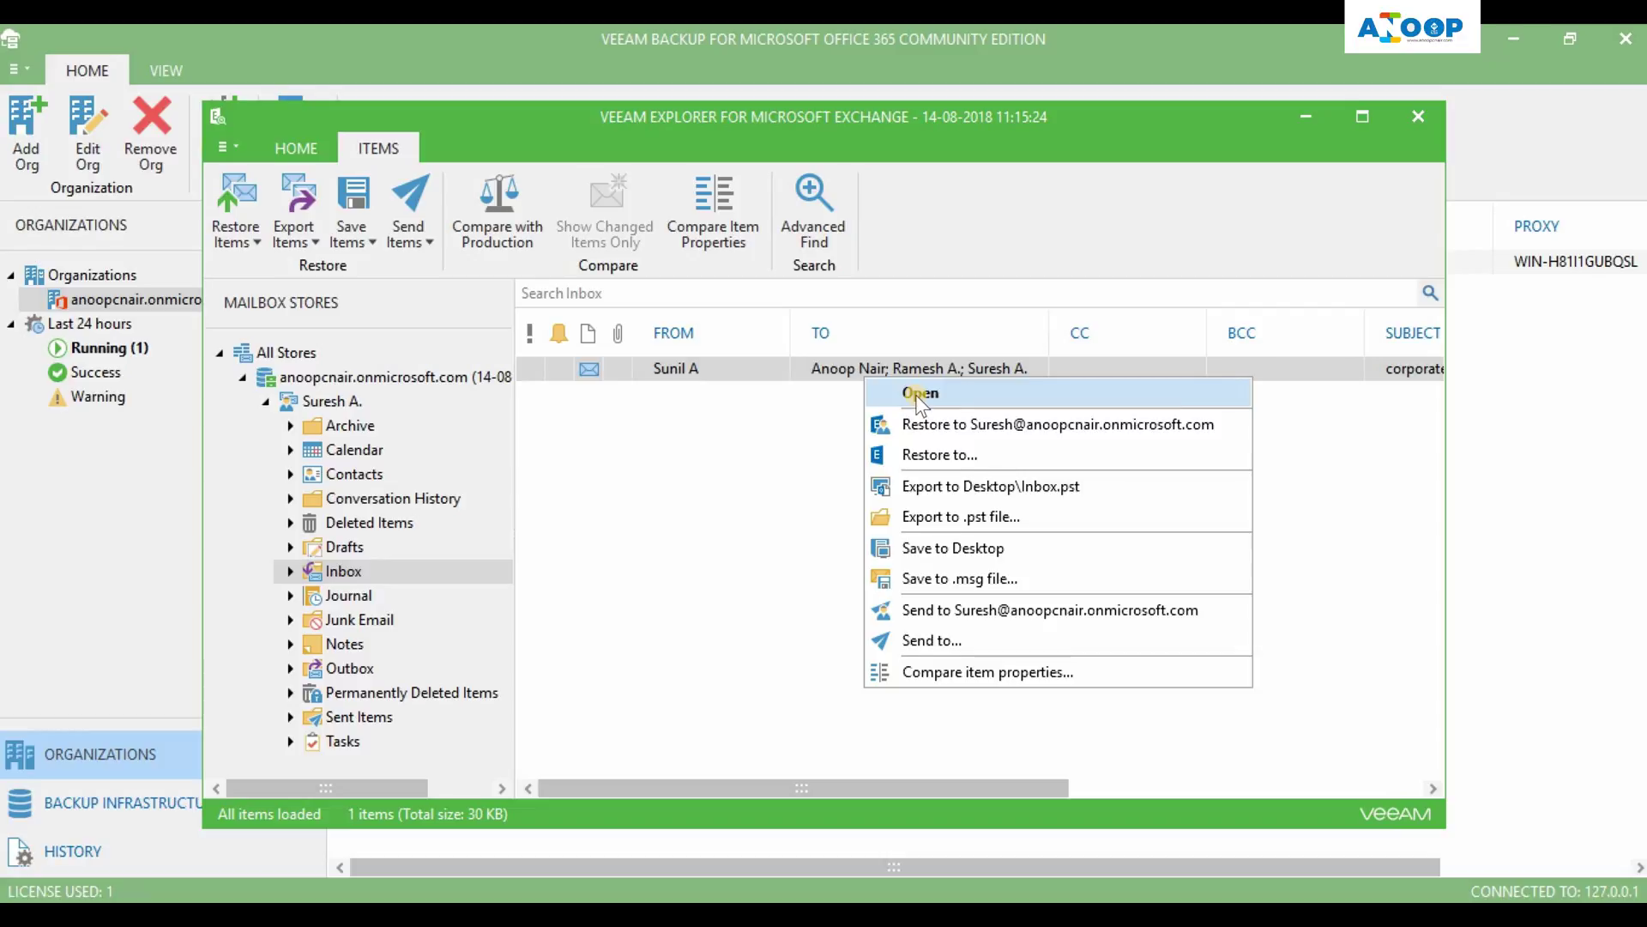
click(920, 394)
key(Escape)
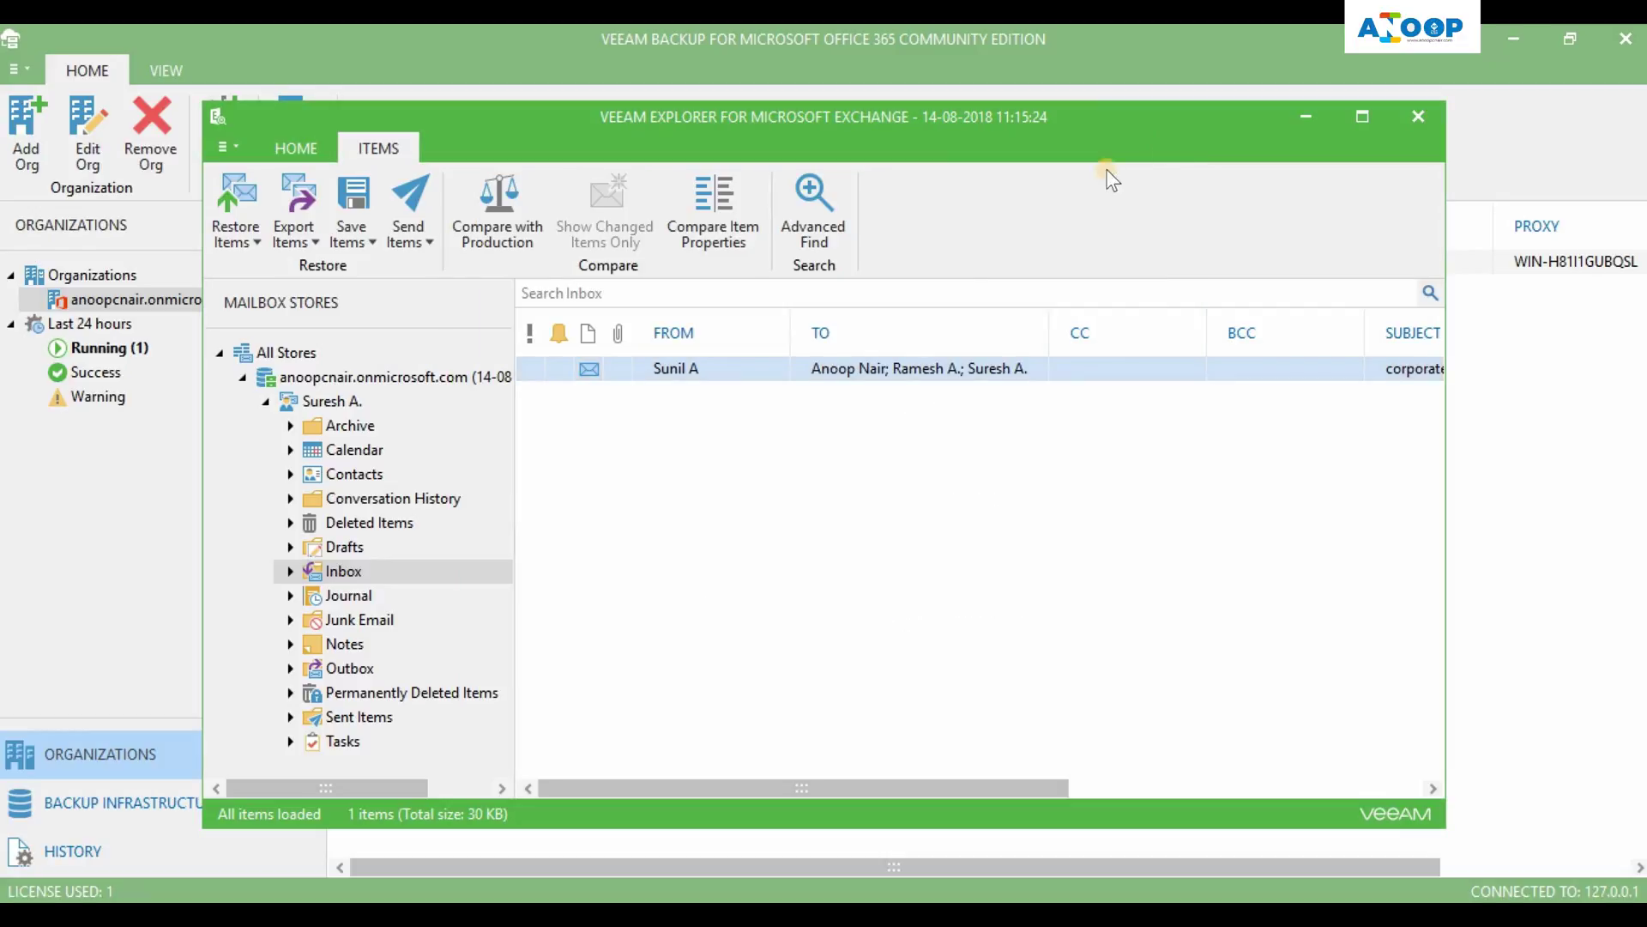
Start restoring the Inbox message to another location, then cancel the restore wizard
right_click(844, 367)
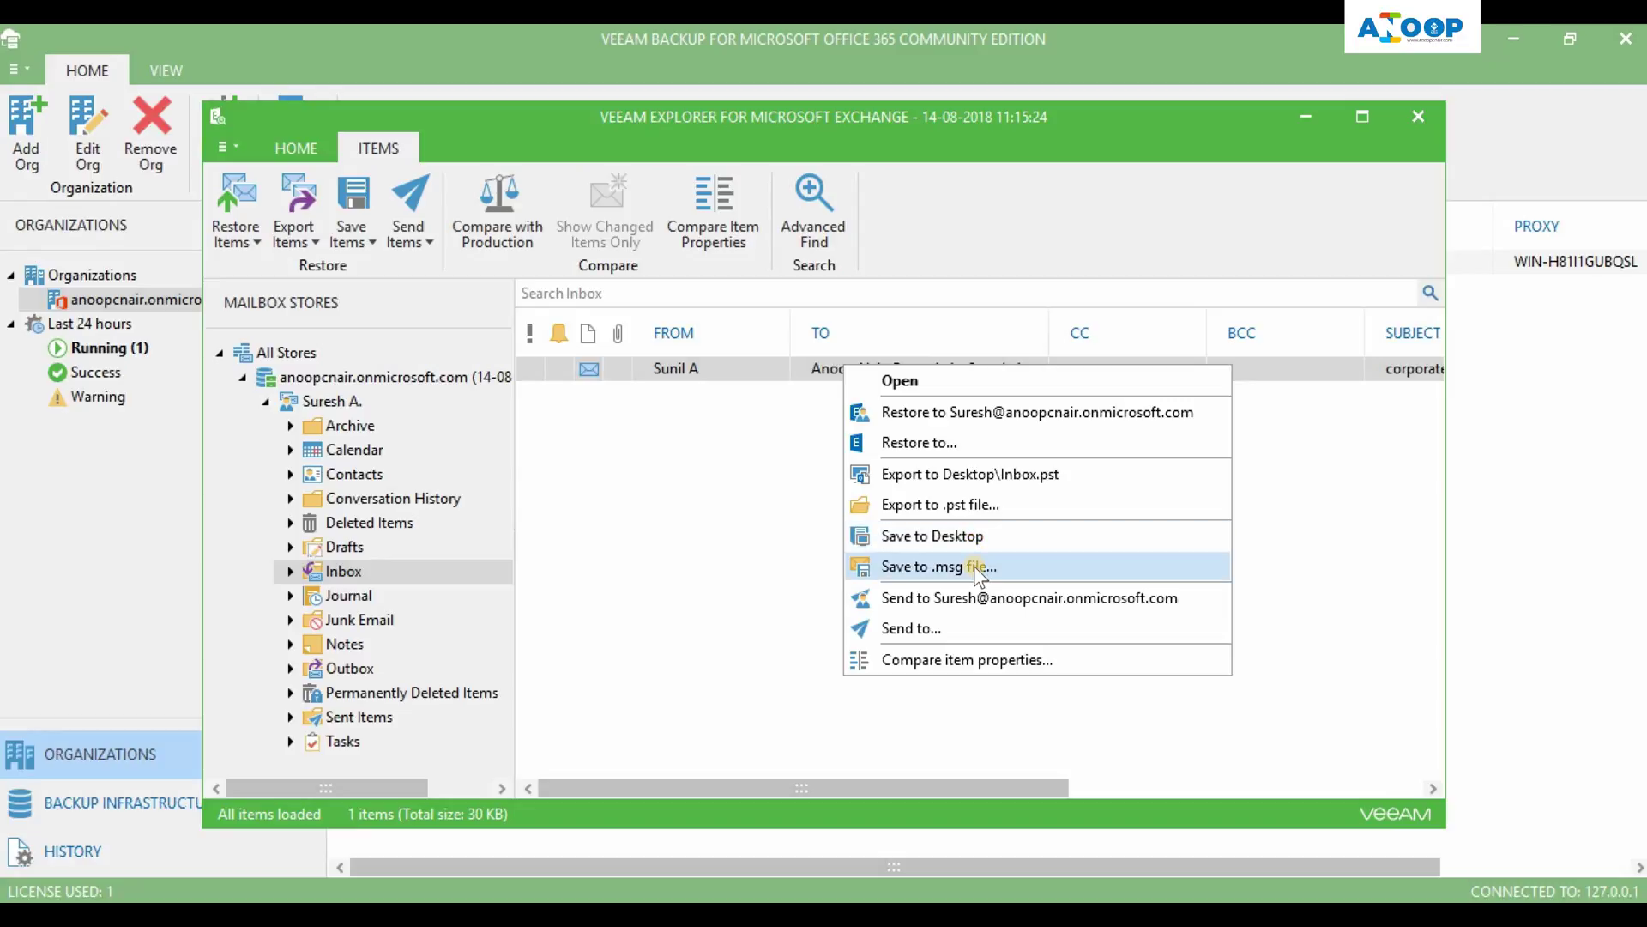
right_click(805, 375)
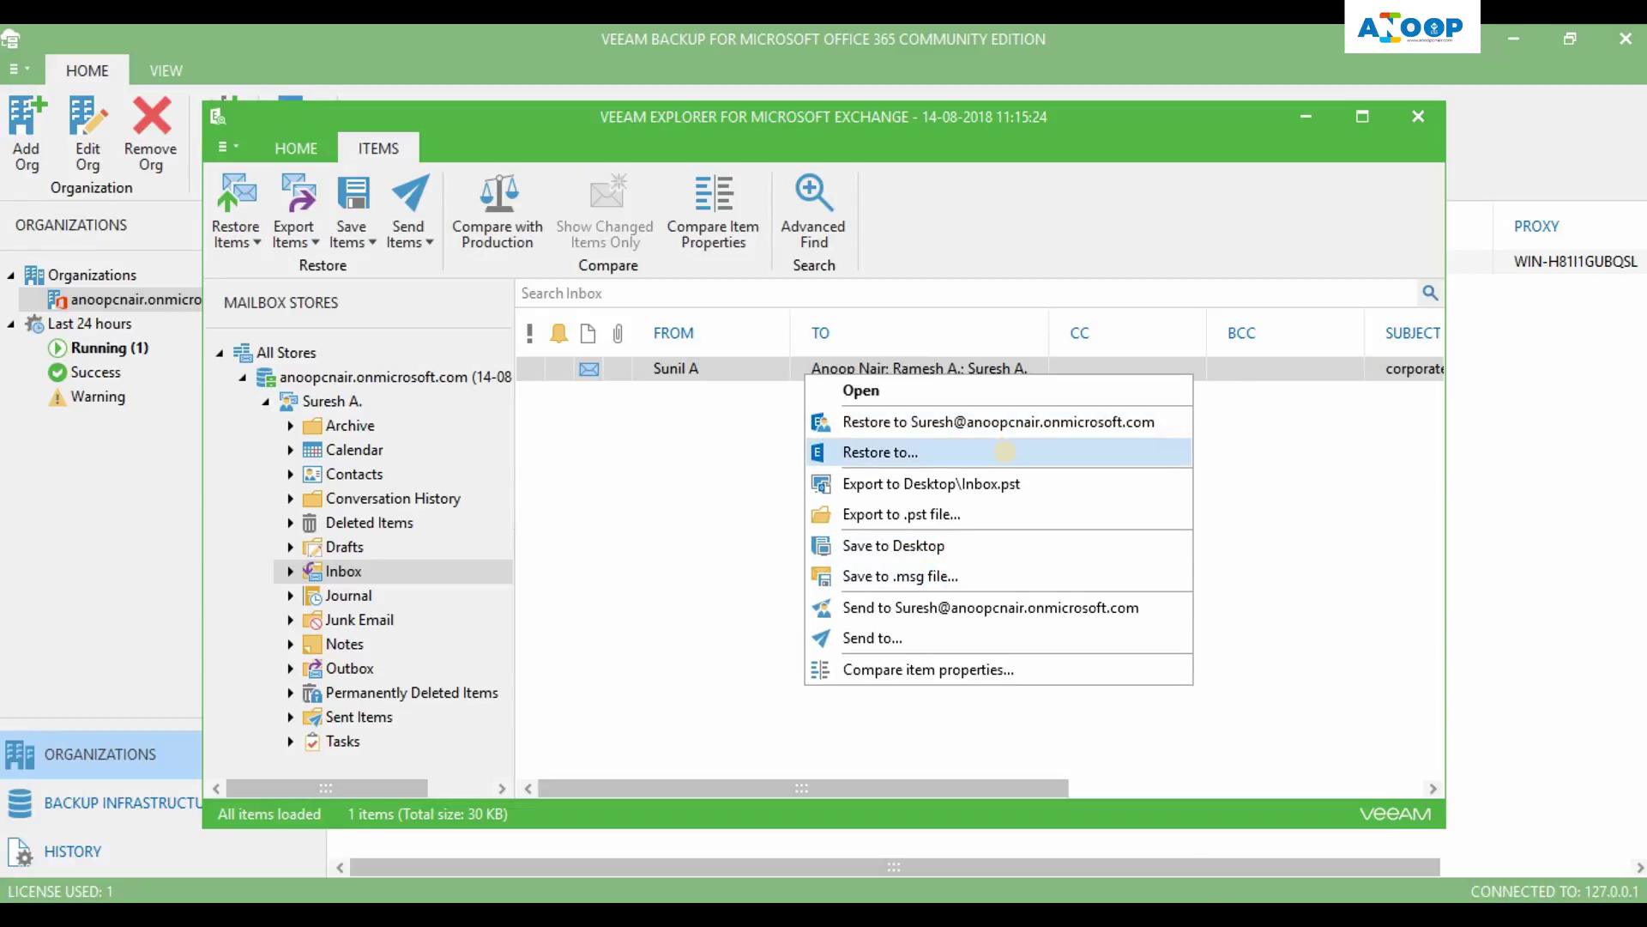
click(1008, 452)
key(Escape)
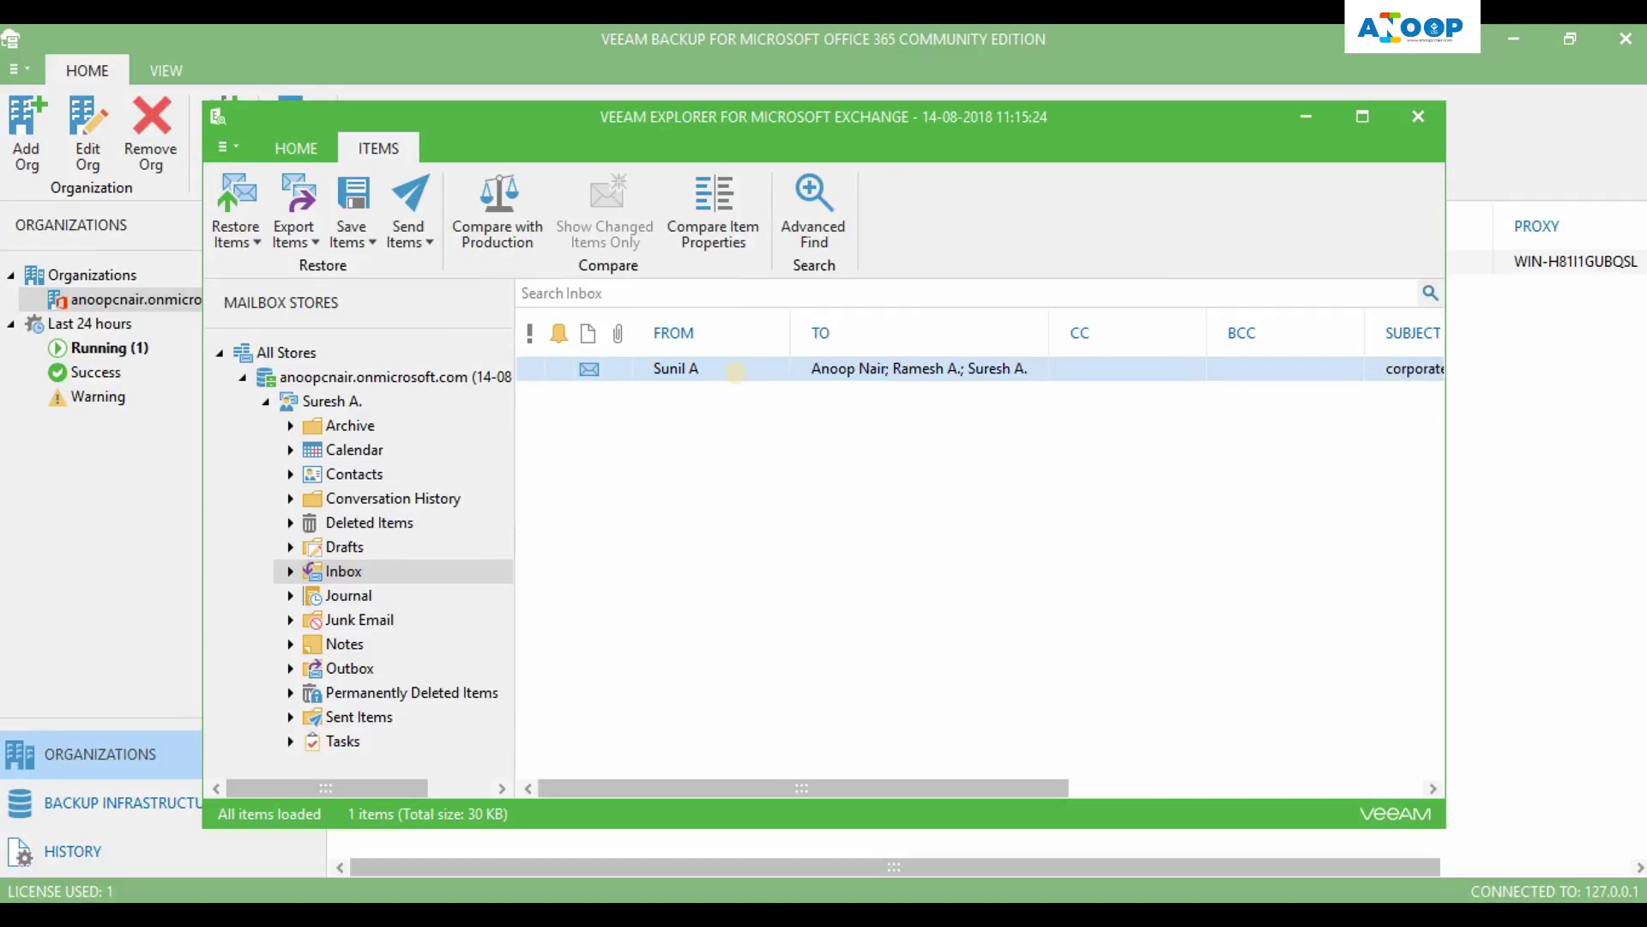
Try comparing the message's properties with production, cancel the credentials prompt, and open Advanced Find
right_click(735, 377)
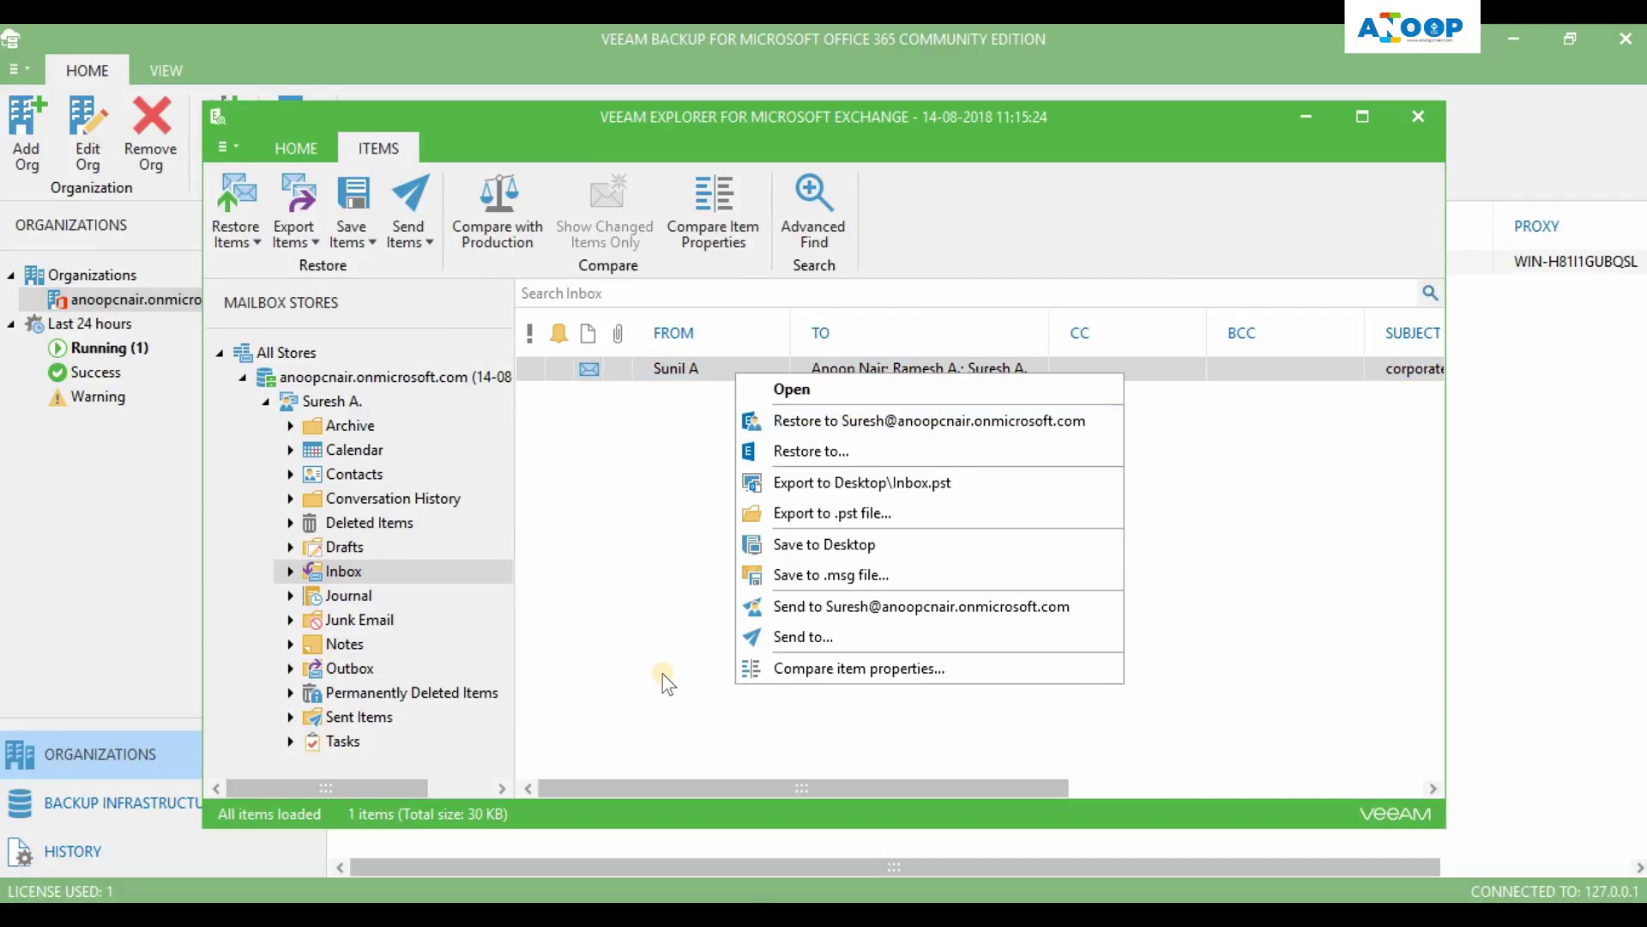
click(812, 668)
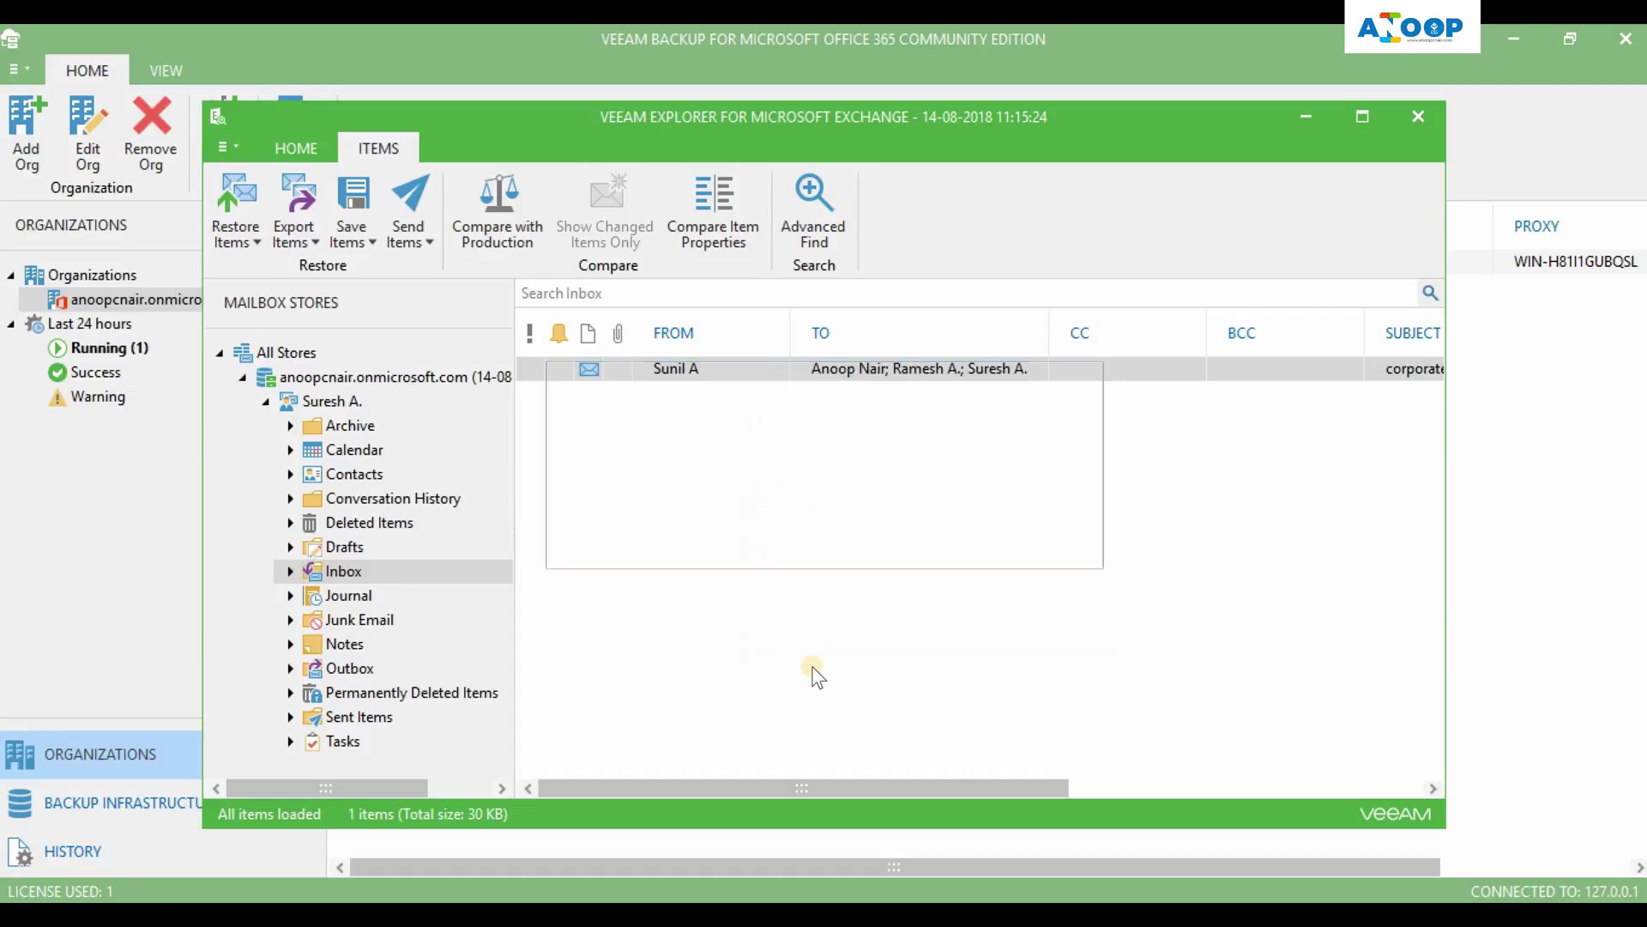
click(1081, 682)
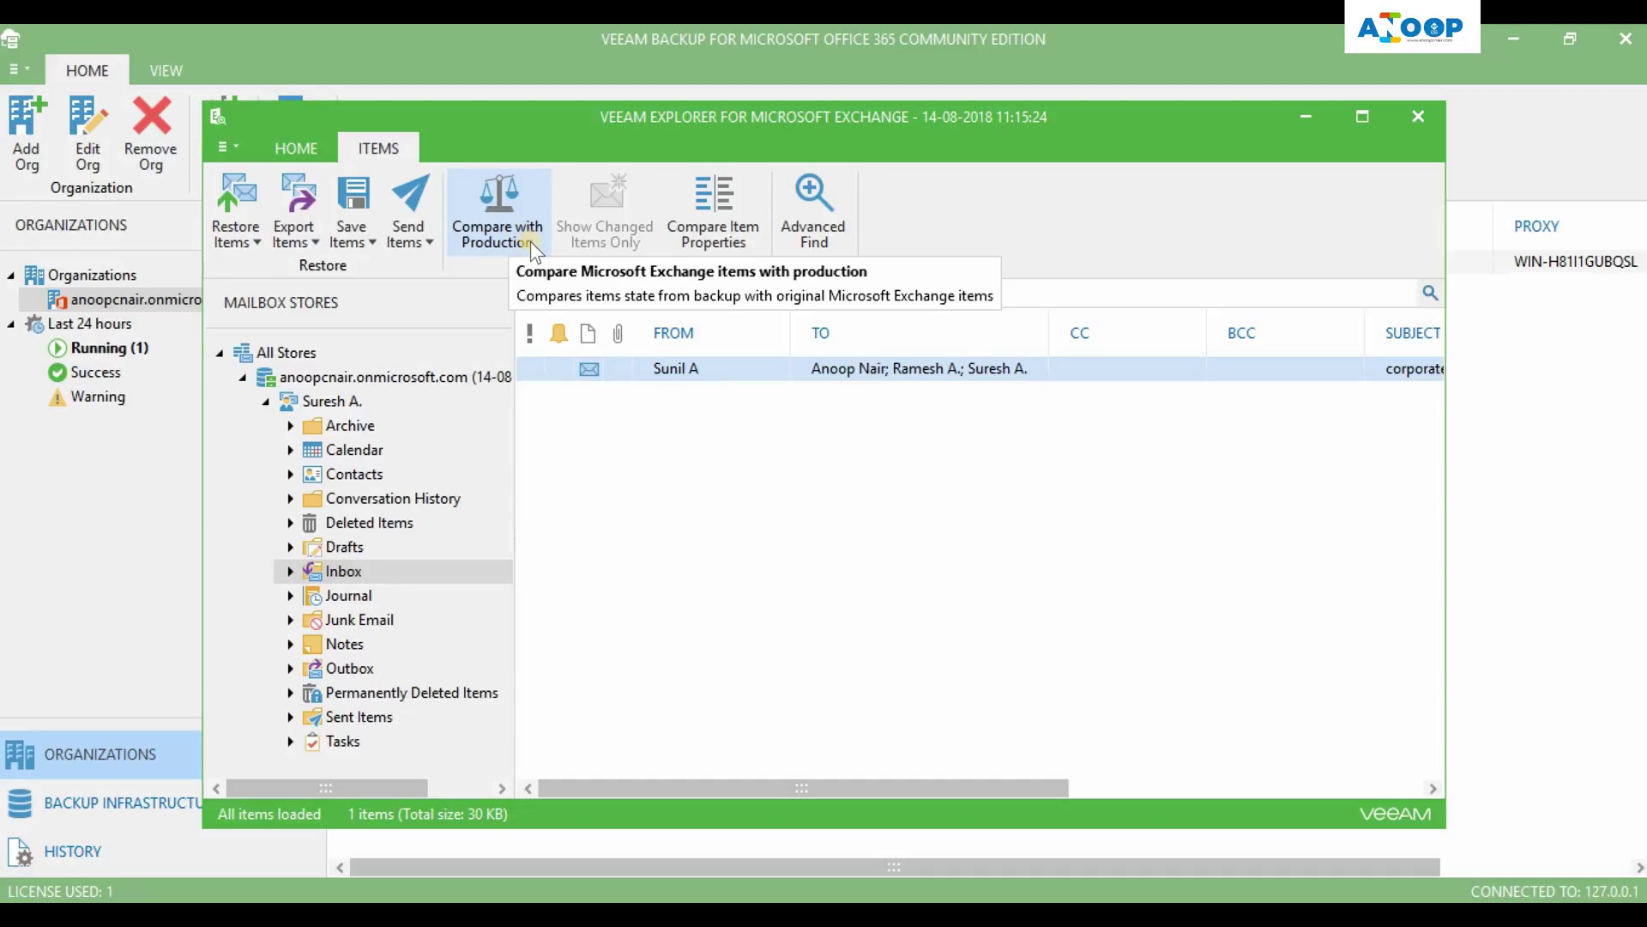
click(800, 232)
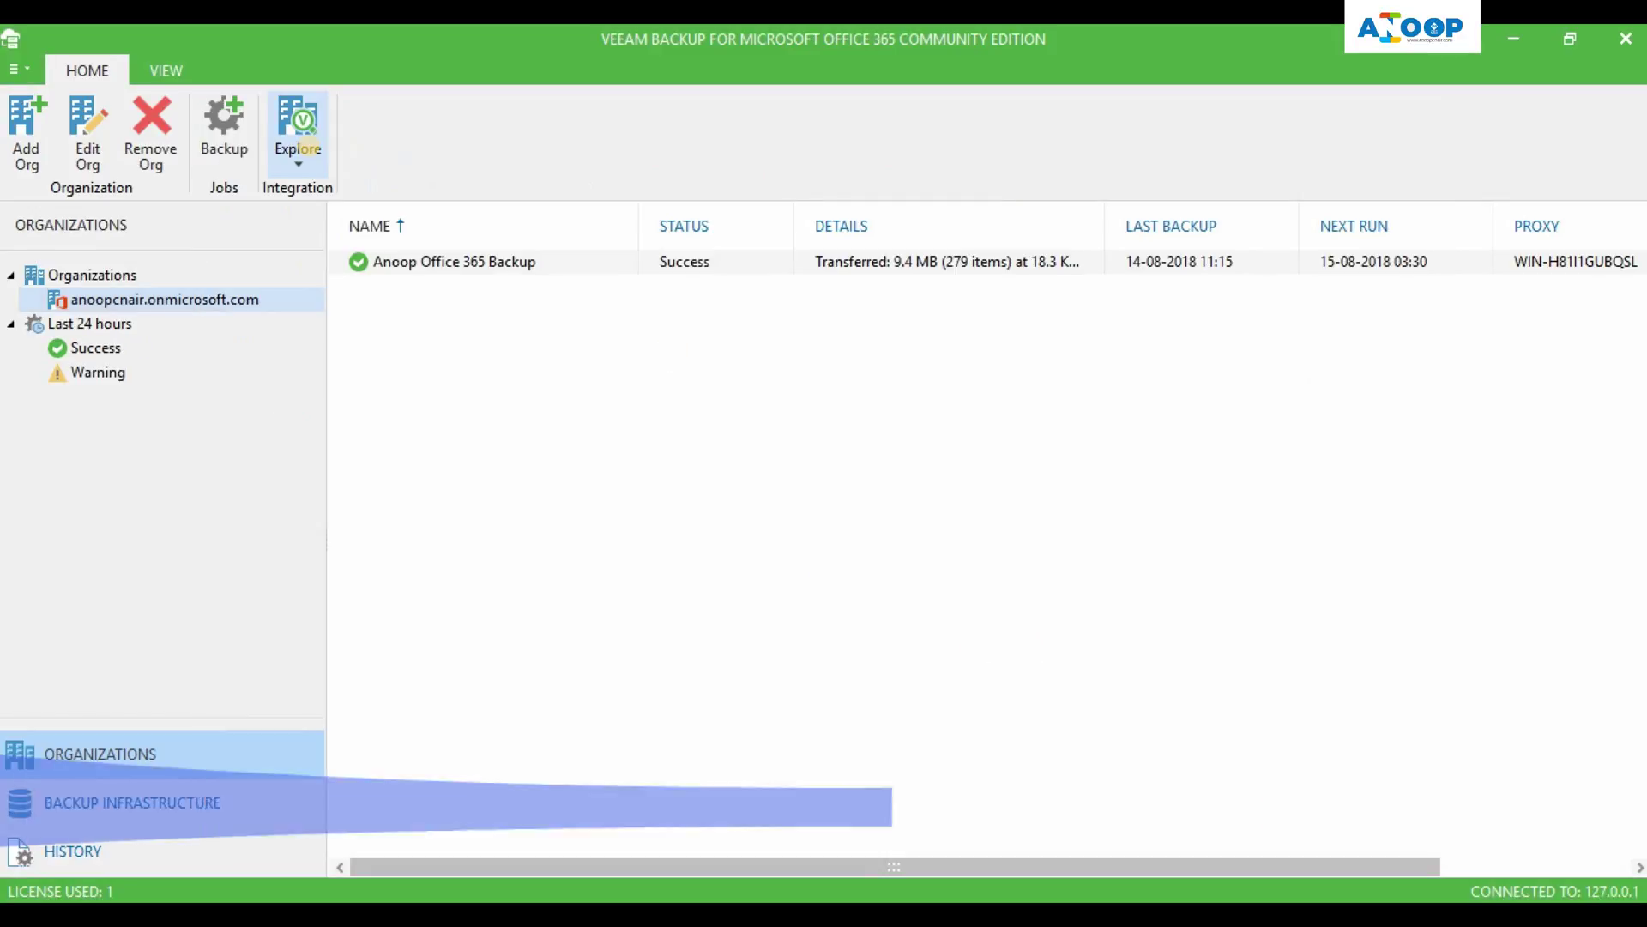
click(311, 155)
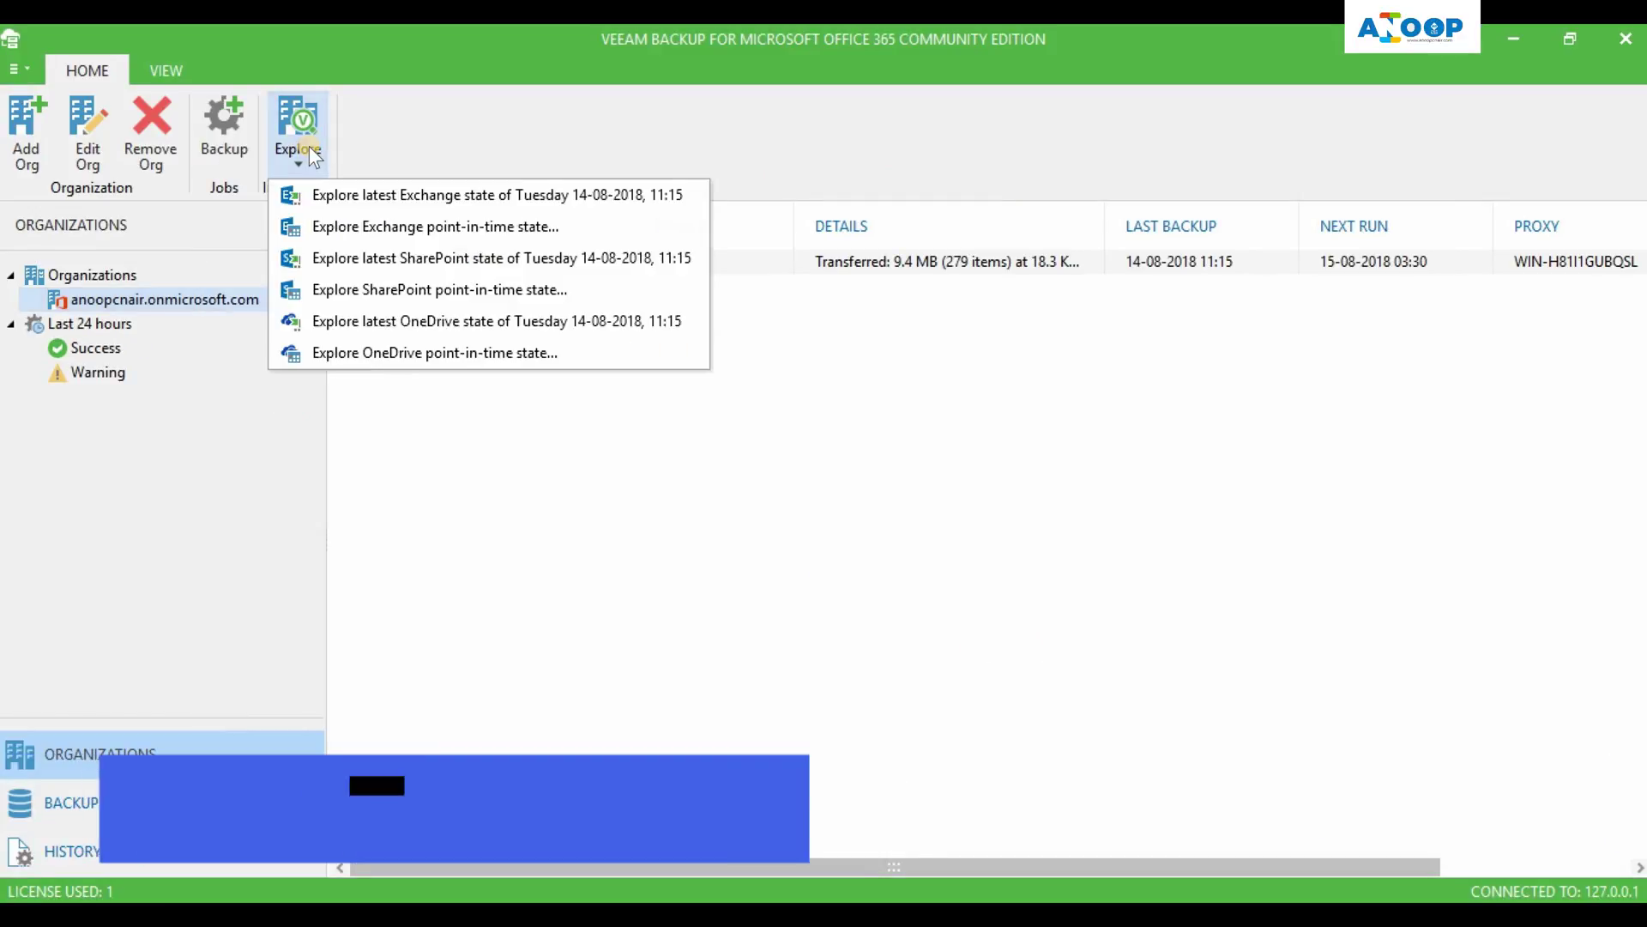
click(518, 260)
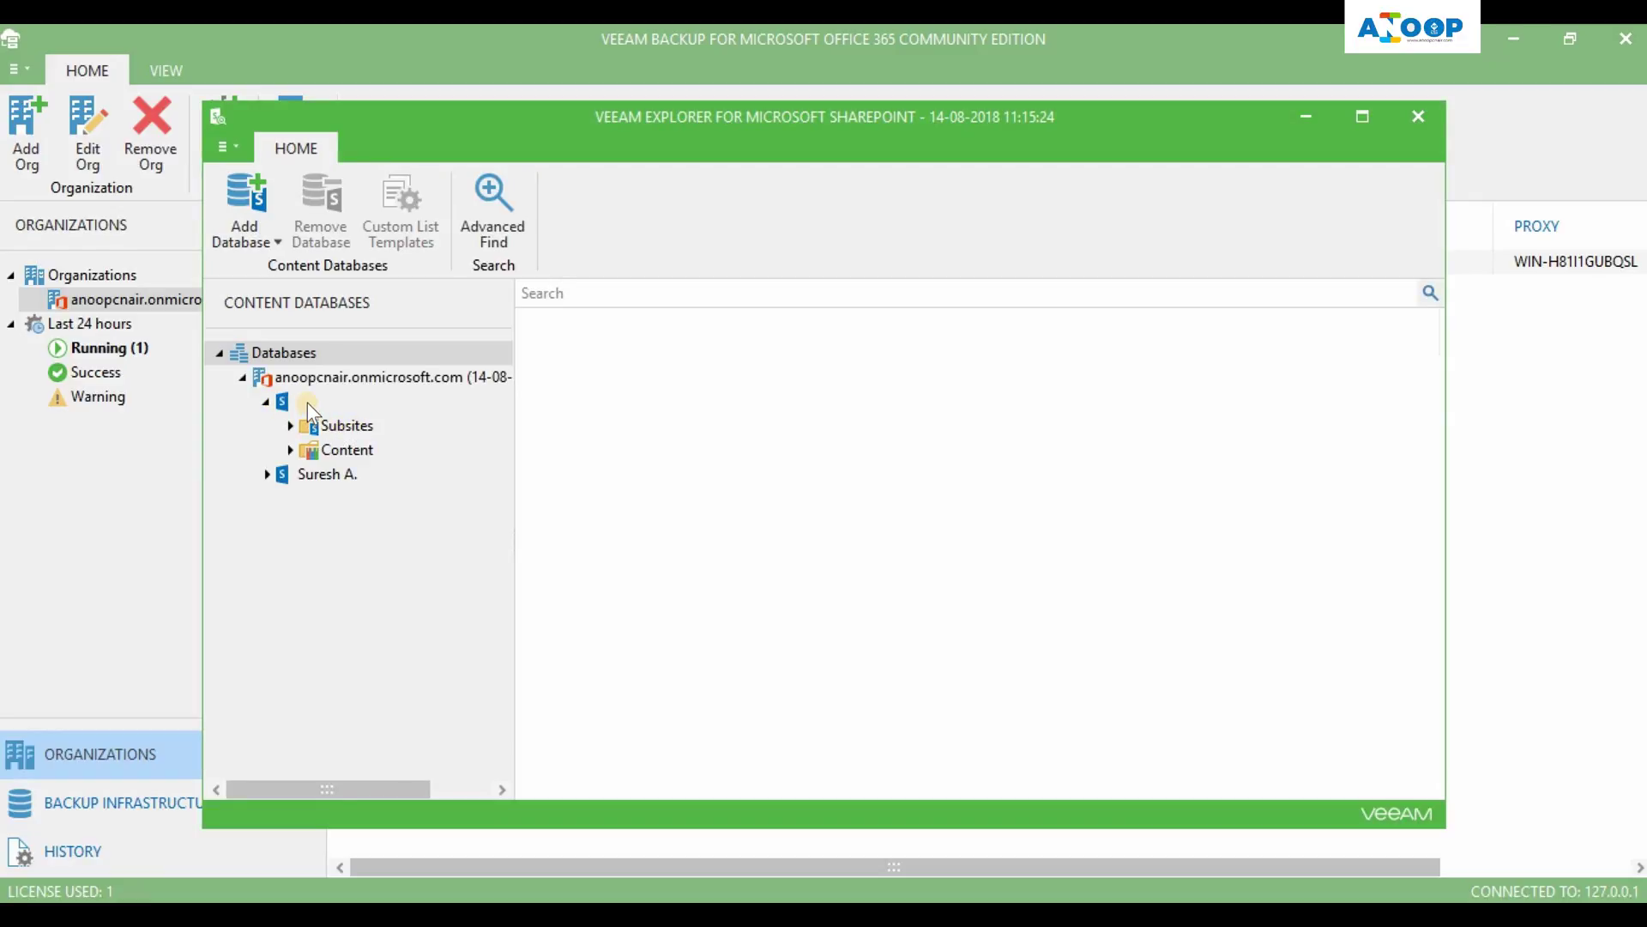
Browse the site's Subsites and Content into User Photos and open the Profile Pictures folder
click(307, 402)
click(336, 427)
click(291, 450)
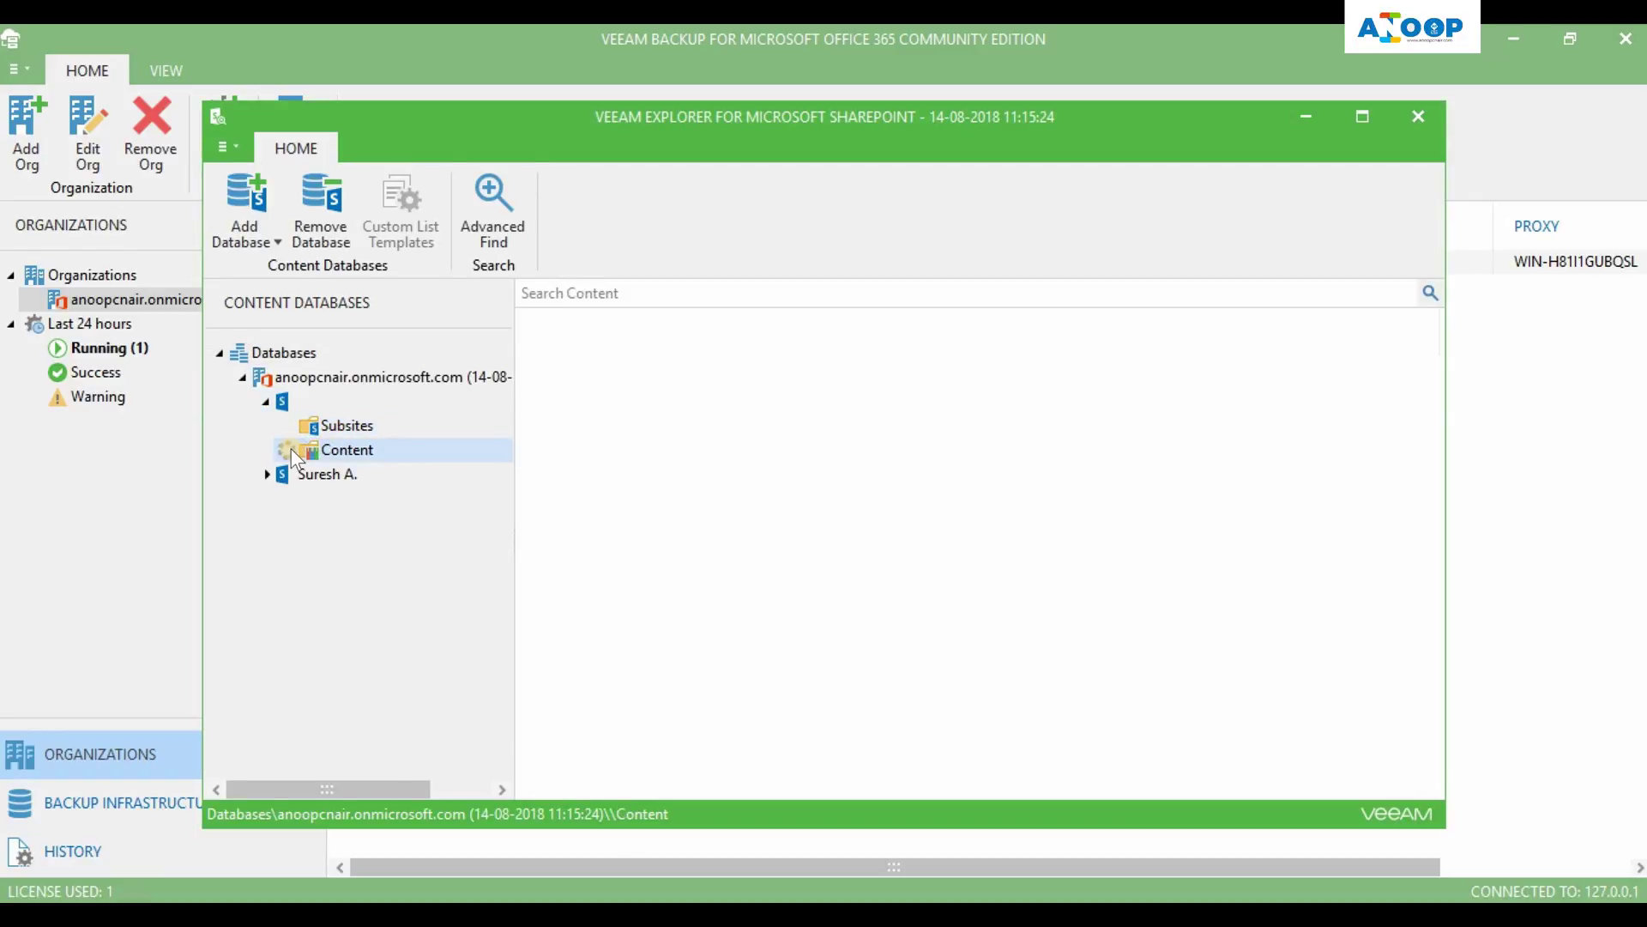
click(382, 546)
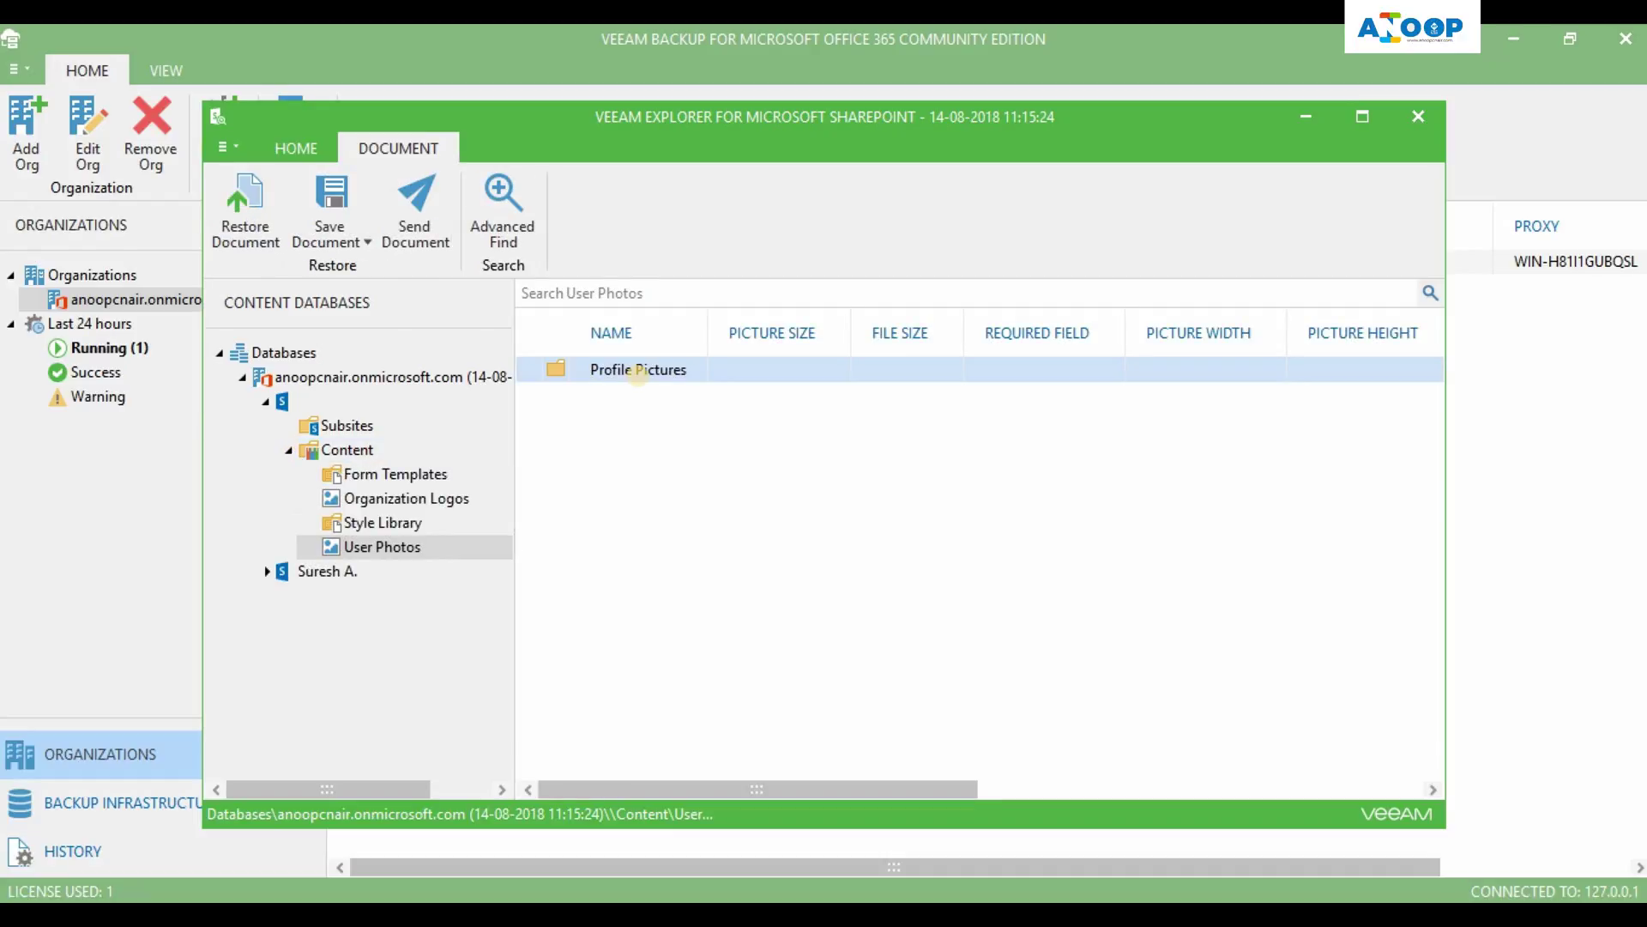
double_click(635, 370)
Preview the first profile picture, then review the photo's restore actions
double_click(640, 390)
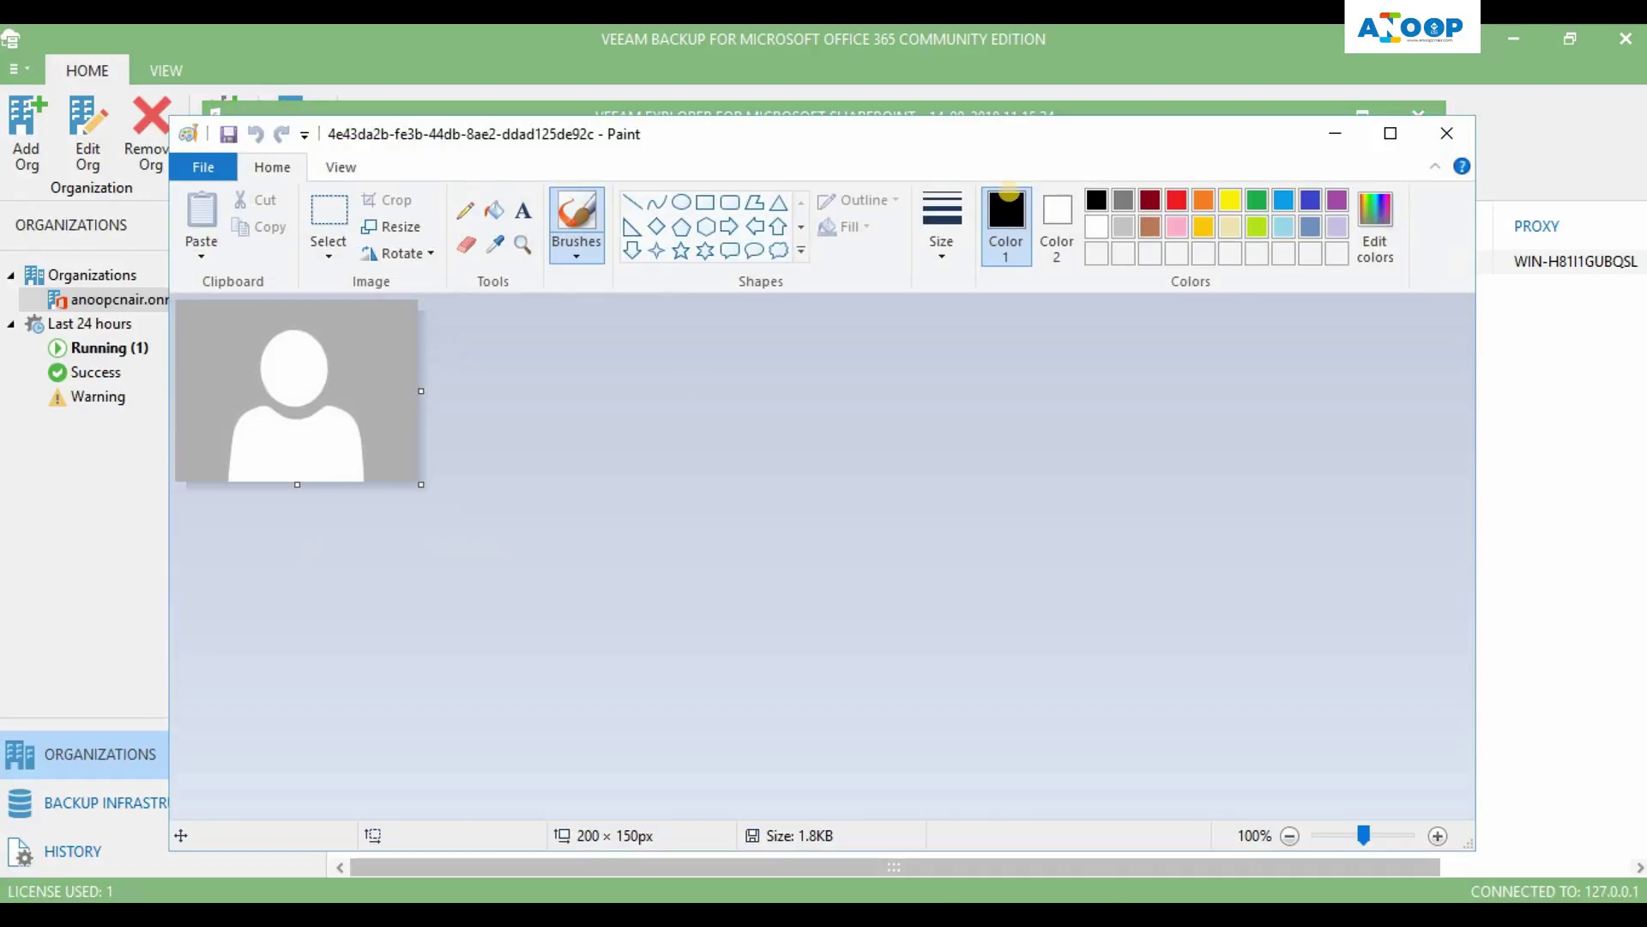
click(1447, 140)
right_click(666, 397)
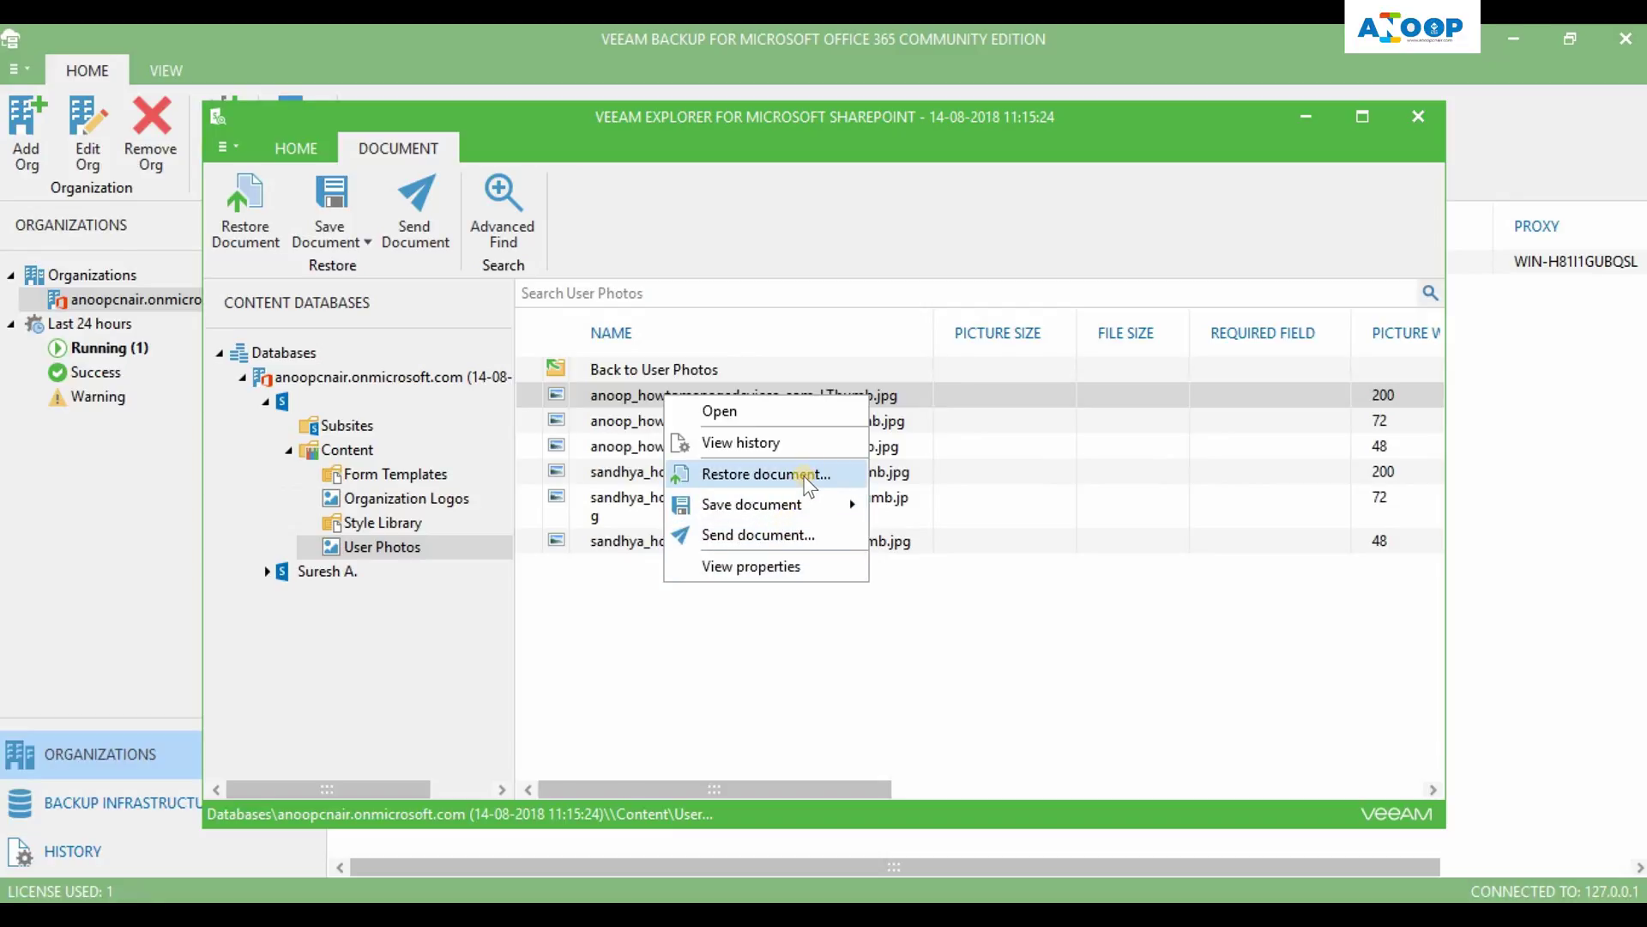
mouse_move(803, 507)
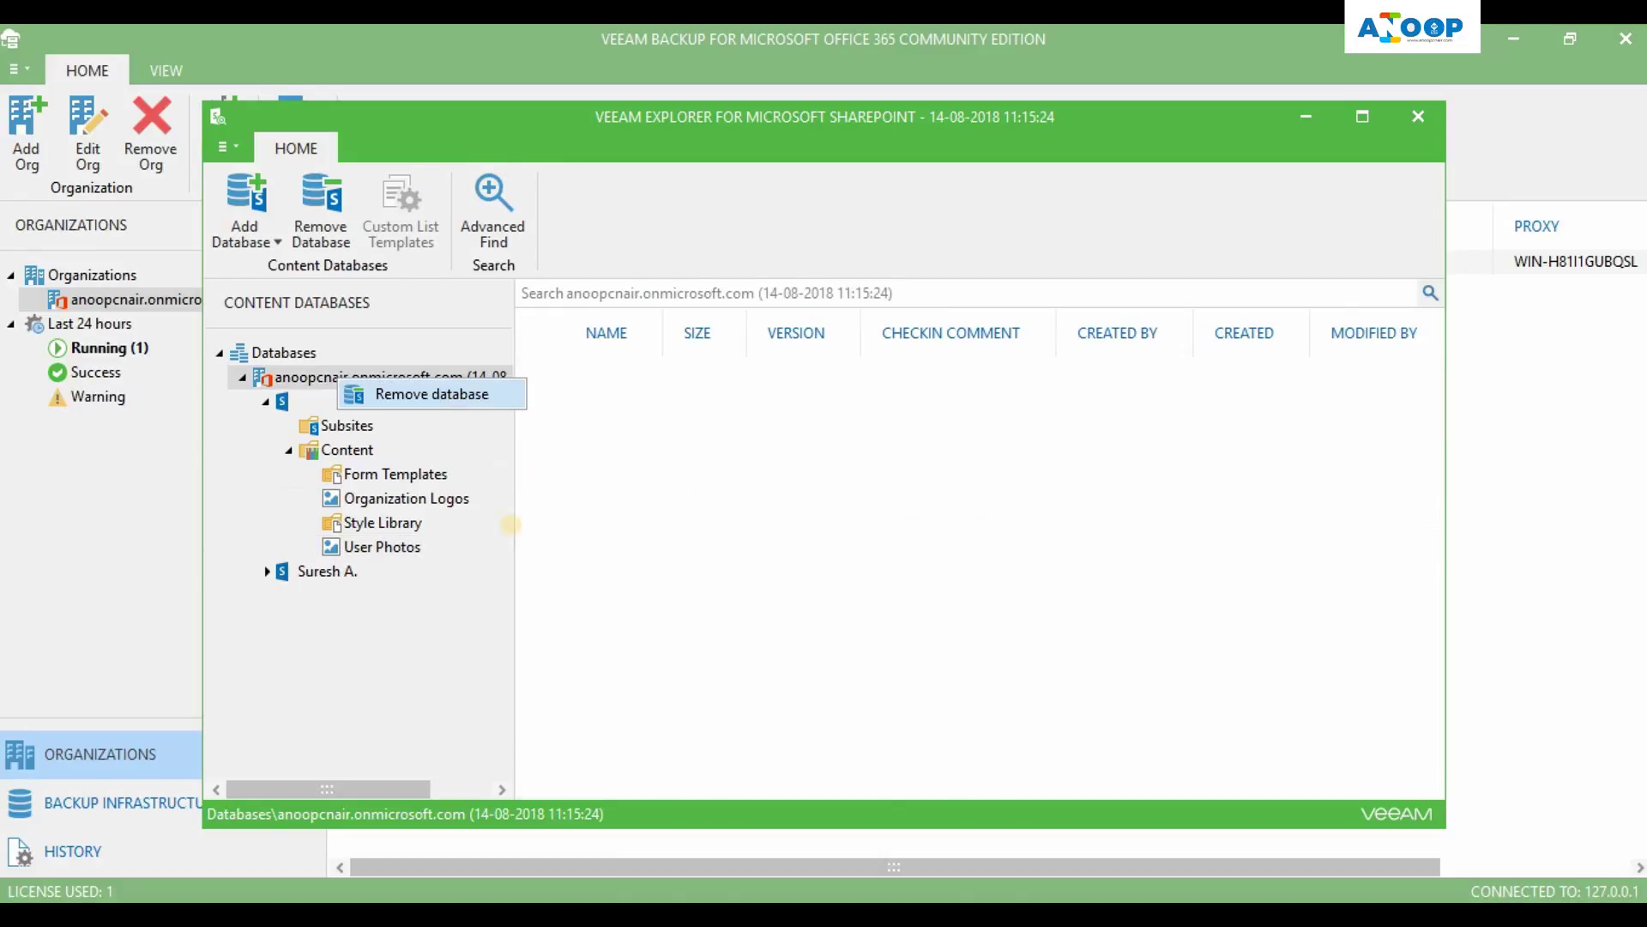
click(297, 595)
Open the latest Exchange backup and save the Inbox's corporate content message to the Desktop
click(268, 570)
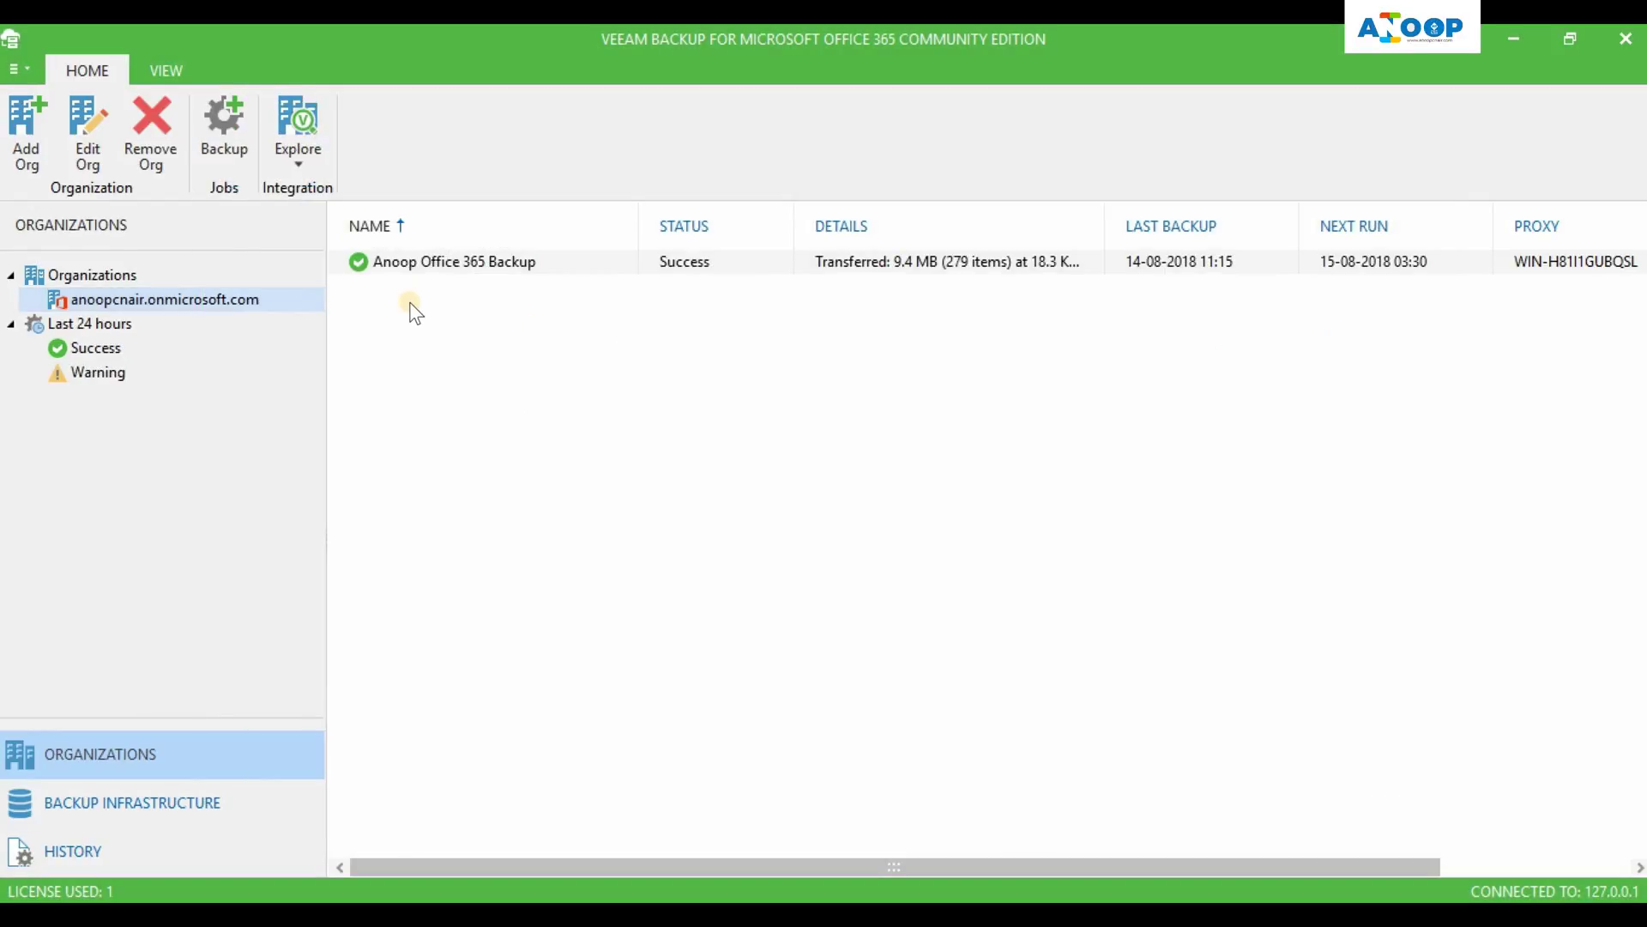
click(298, 137)
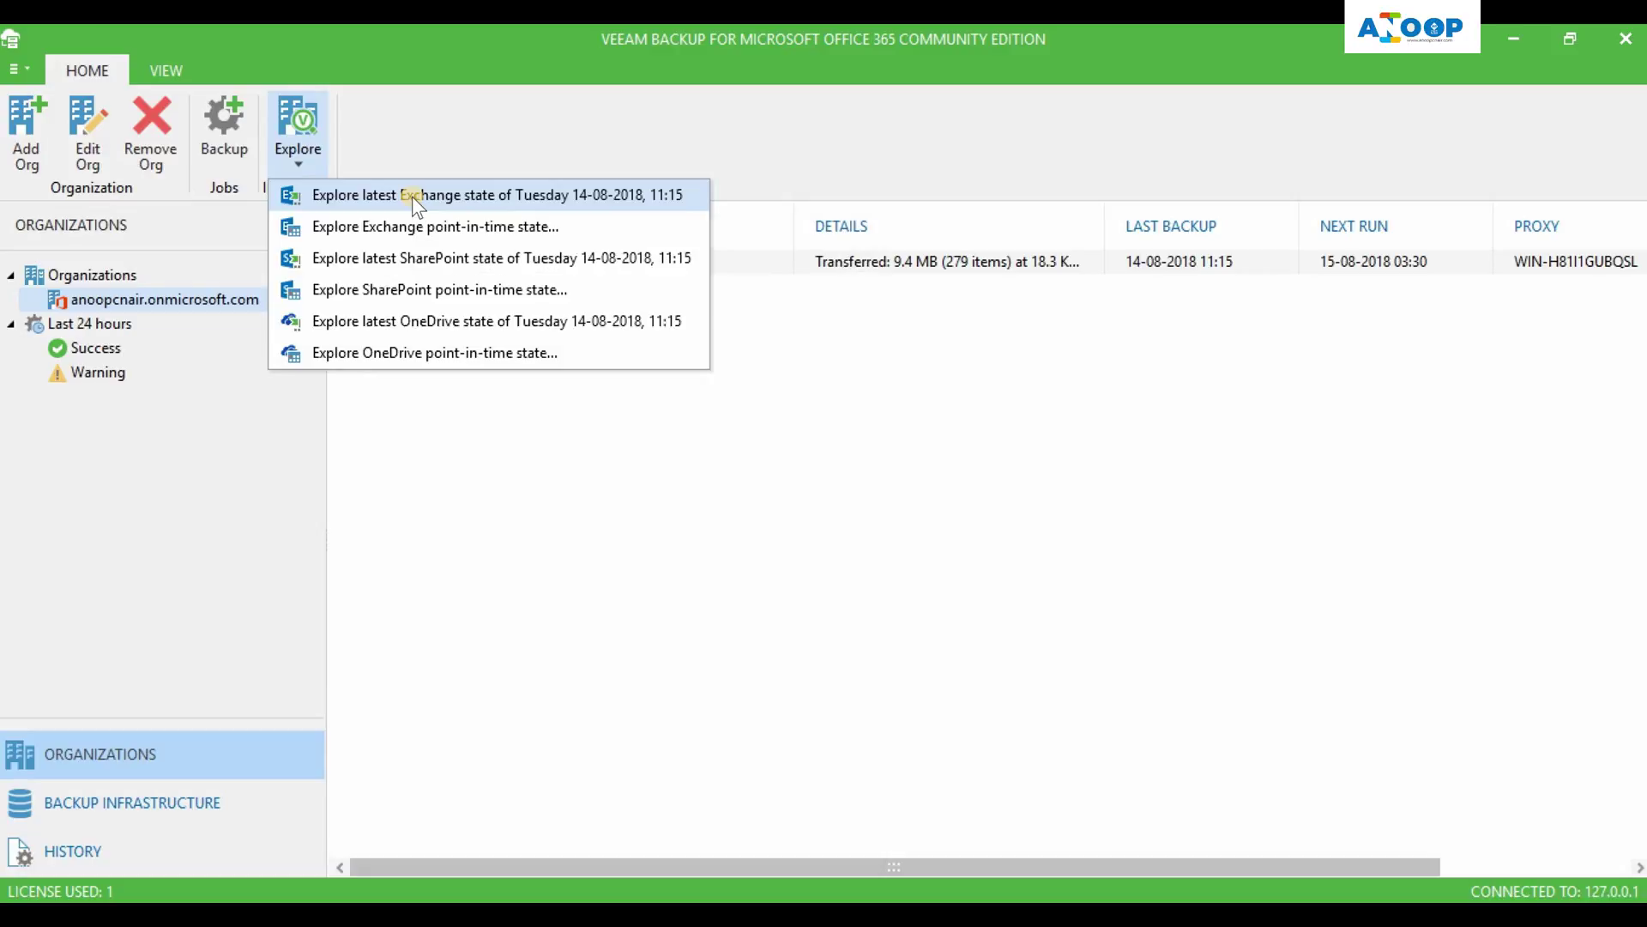
click(313, 180)
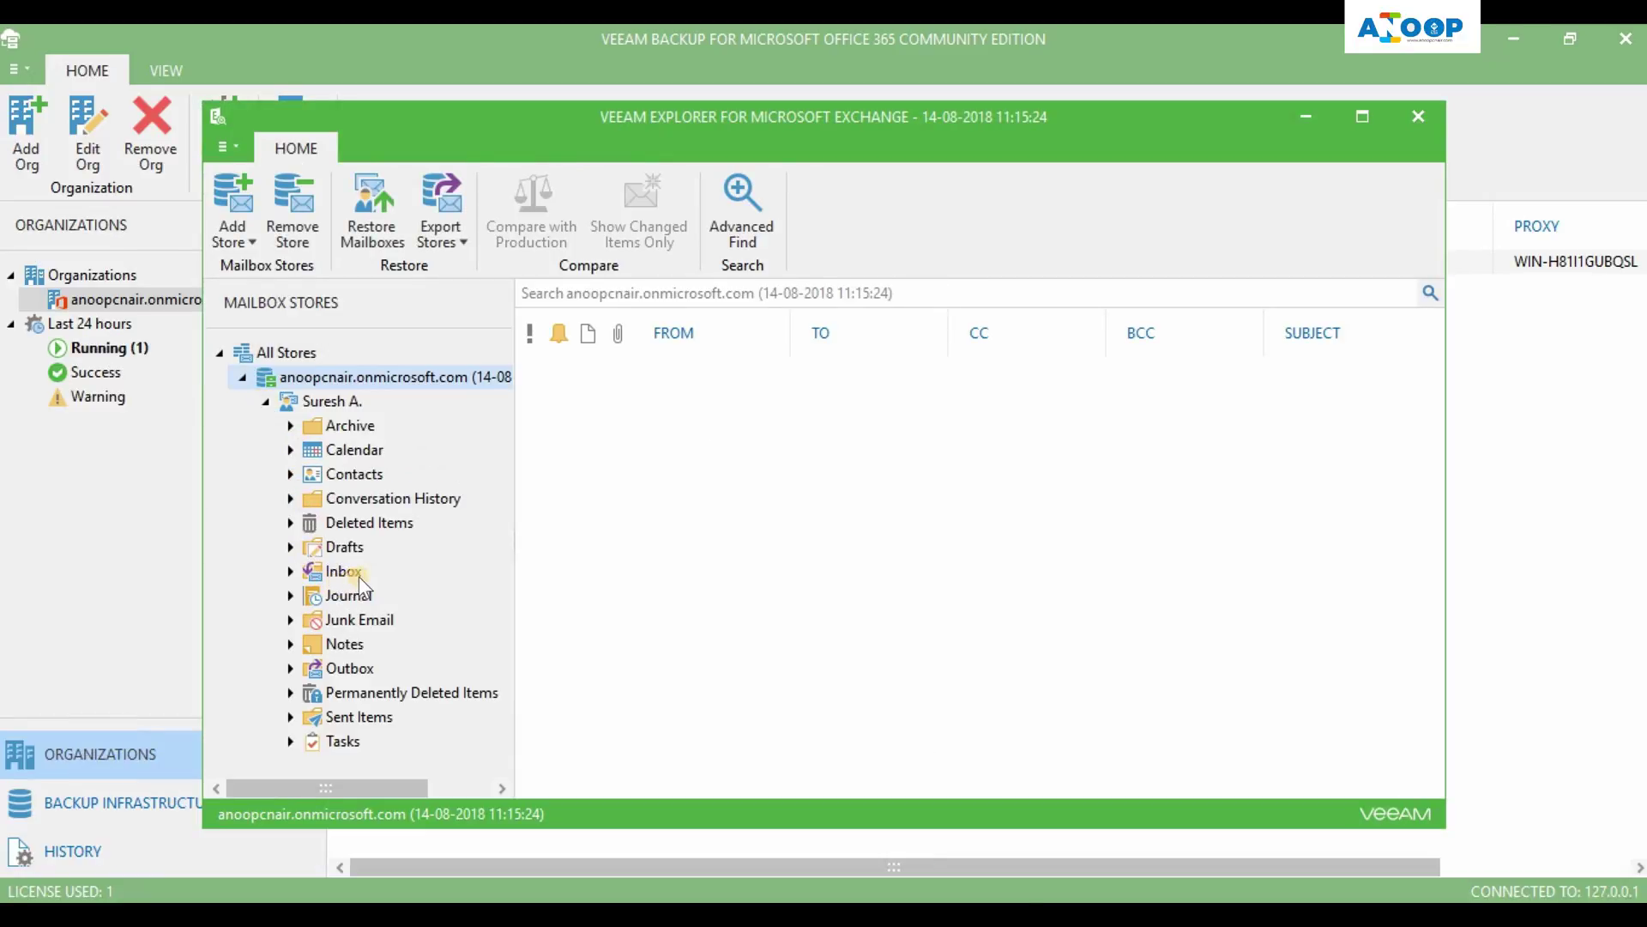
click(313, 573)
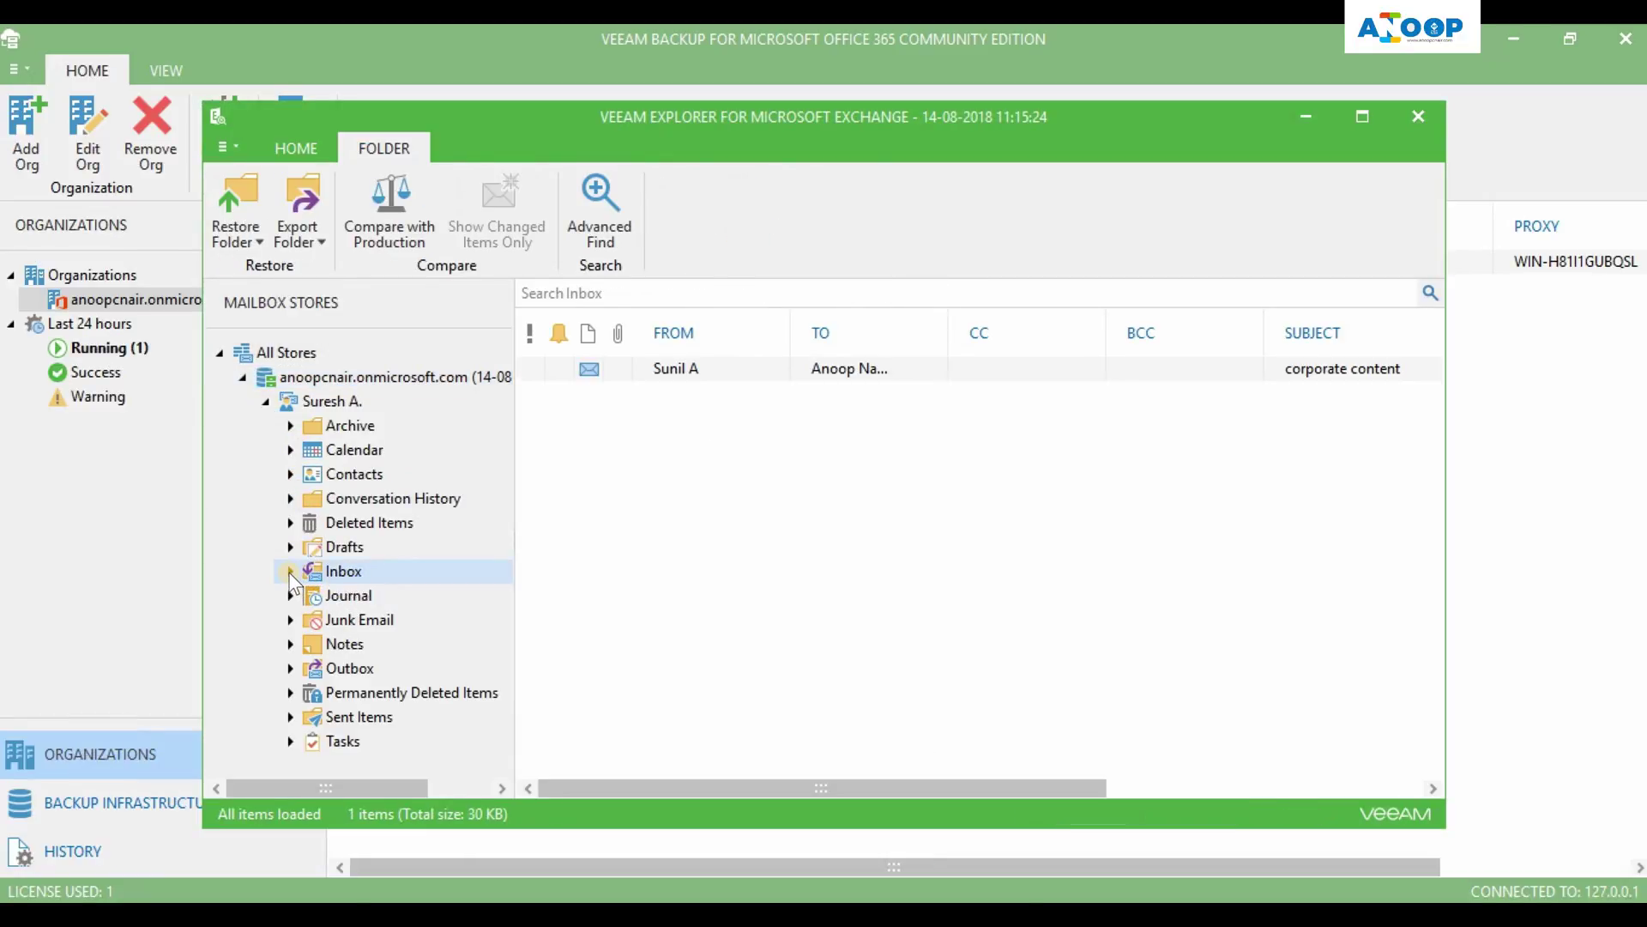
right_click(723, 368)
click(833, 541)
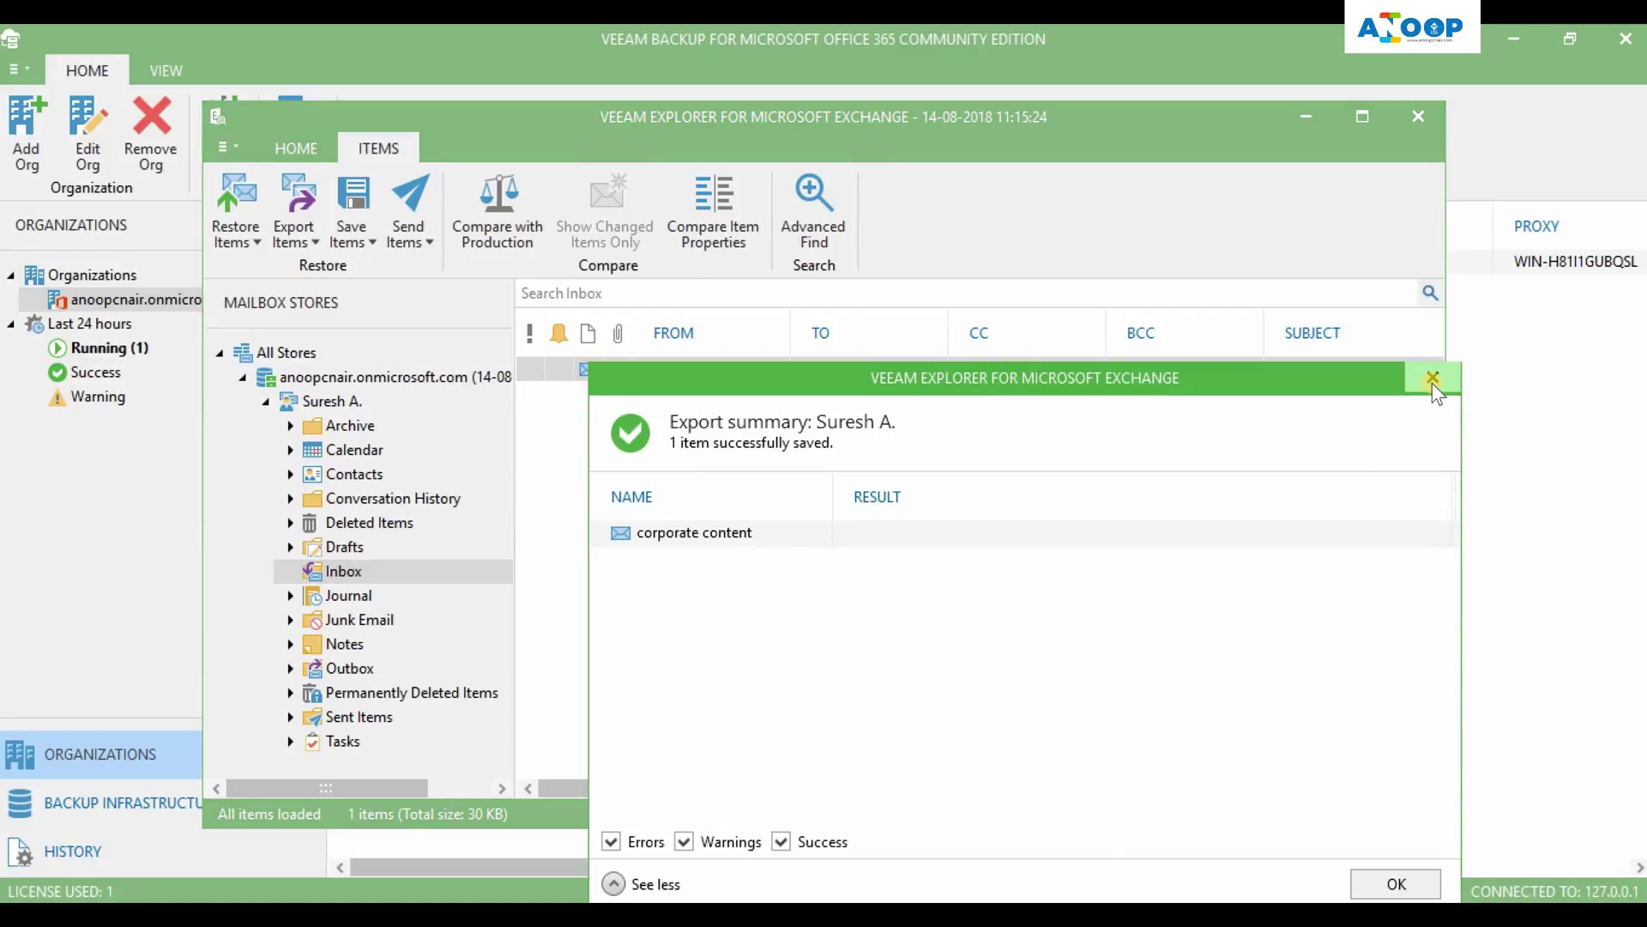
click(1432, 381)
Show the desktop and move the saved corporate content.msg file into view
right_click(803, 911)
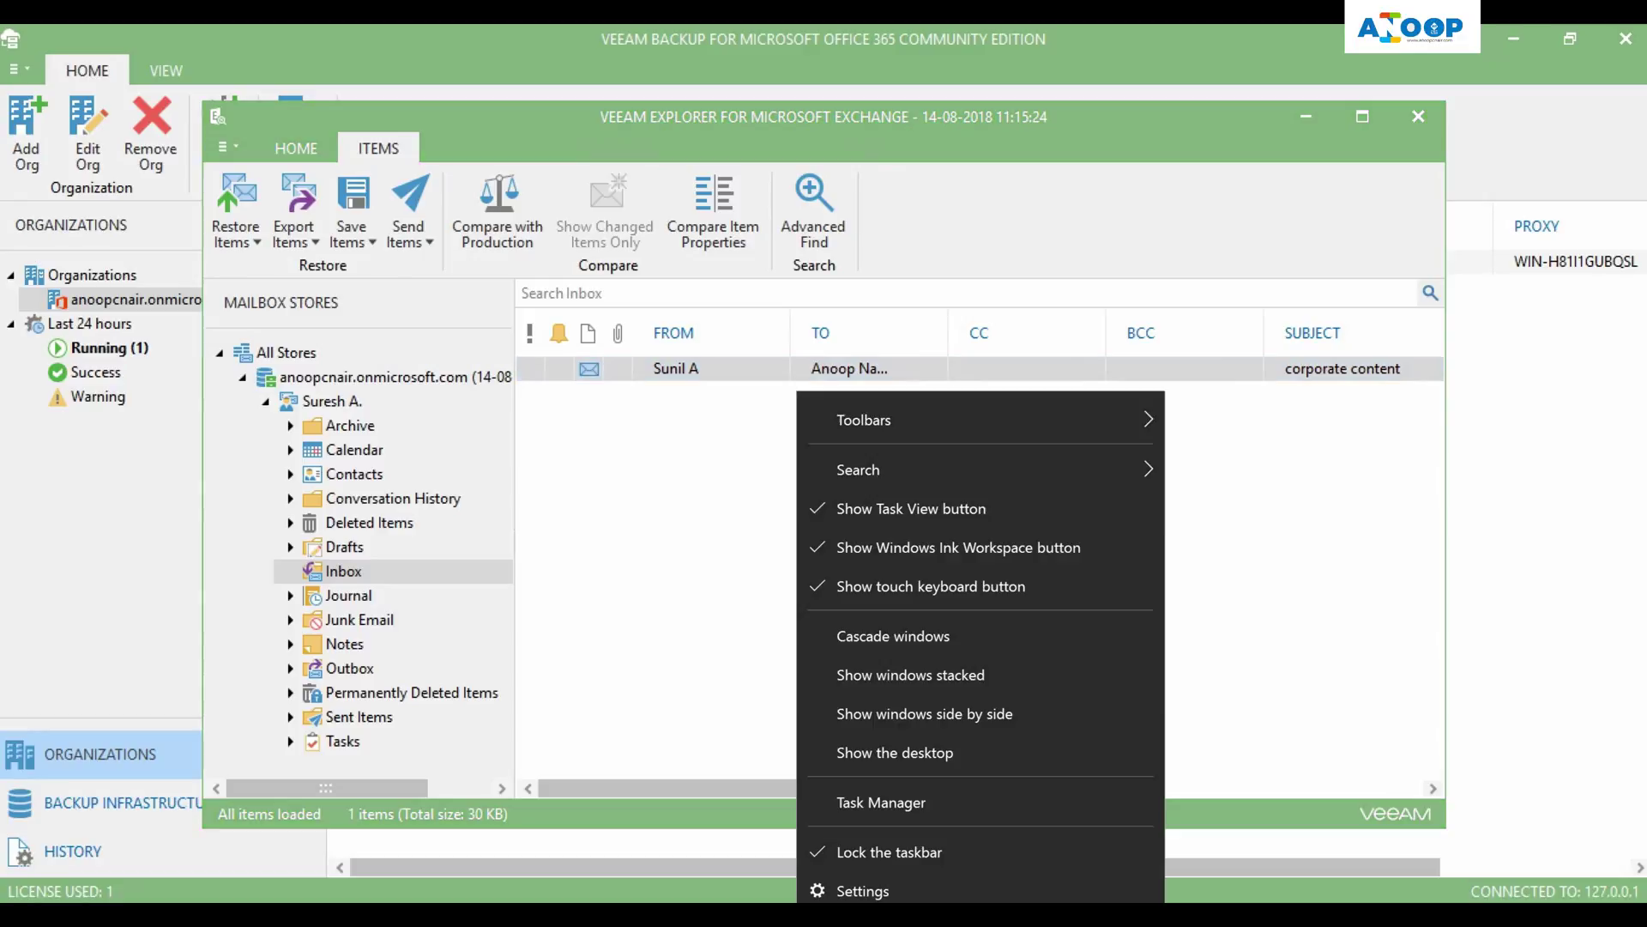
click(901, 755)
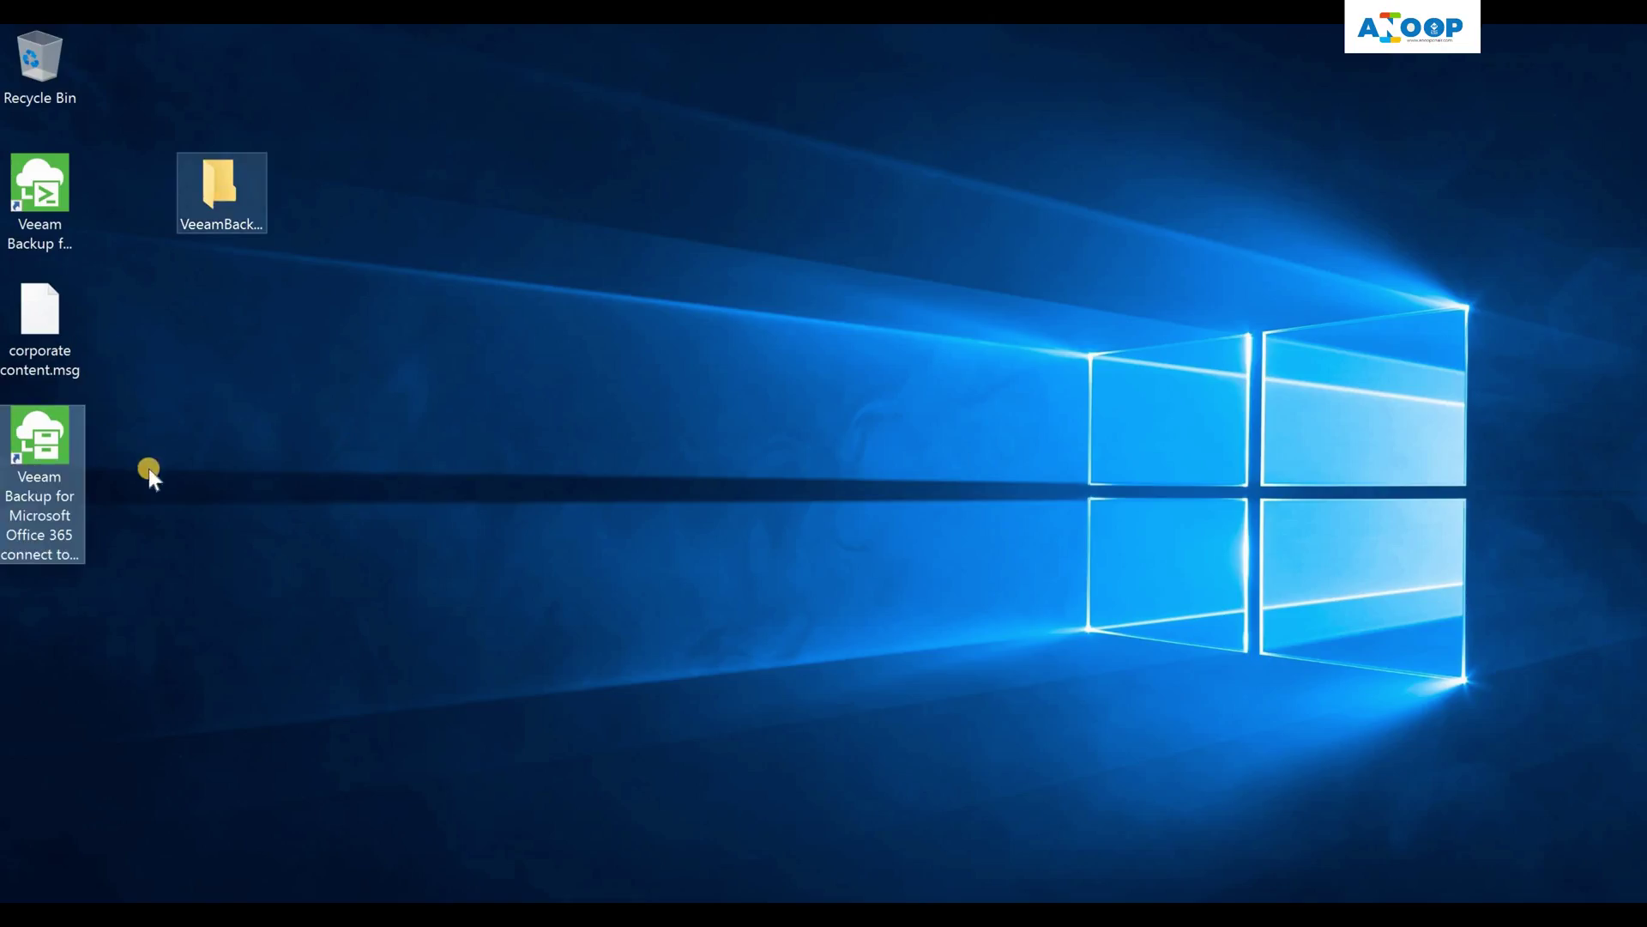
click(47, 331)
drag(46, 331, 471, 383)
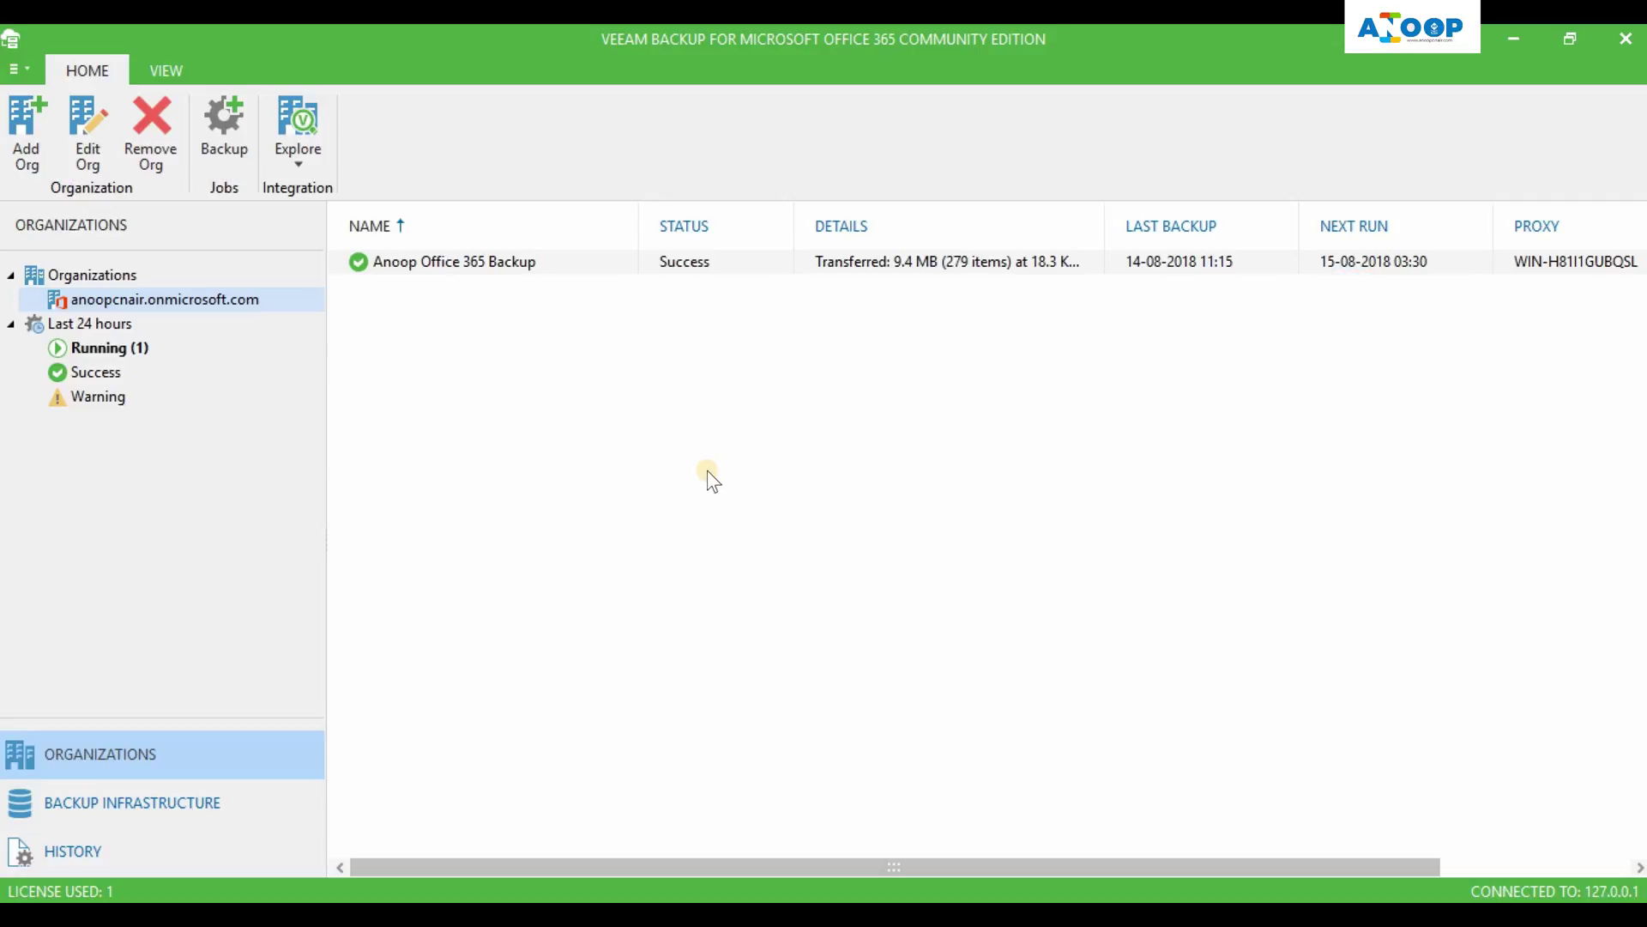